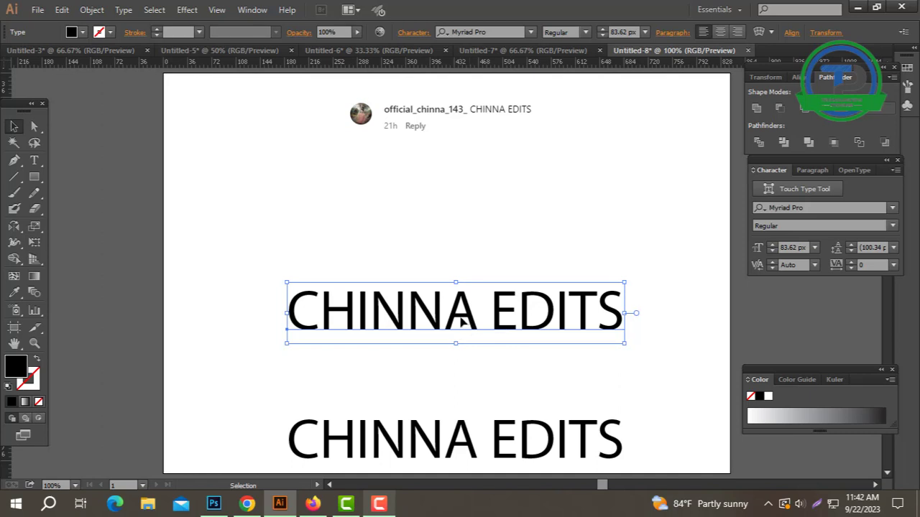
Move the upper CHINNA EDITS text down and draw a solid black circle above it.
{"action": "left_click_drag", "start_coordinate": [464, 323], "coordinate": [464, 363]}
{"action": "left_click", "coordinate": [493, 254]}
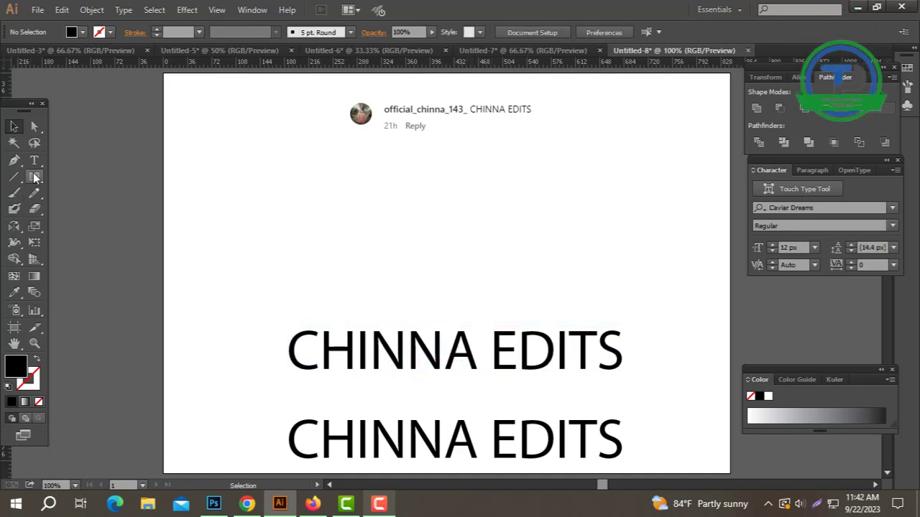
{"action": "left_click_drag", "start_coordinate": [35, 175], "coordinate": [96, 212]}
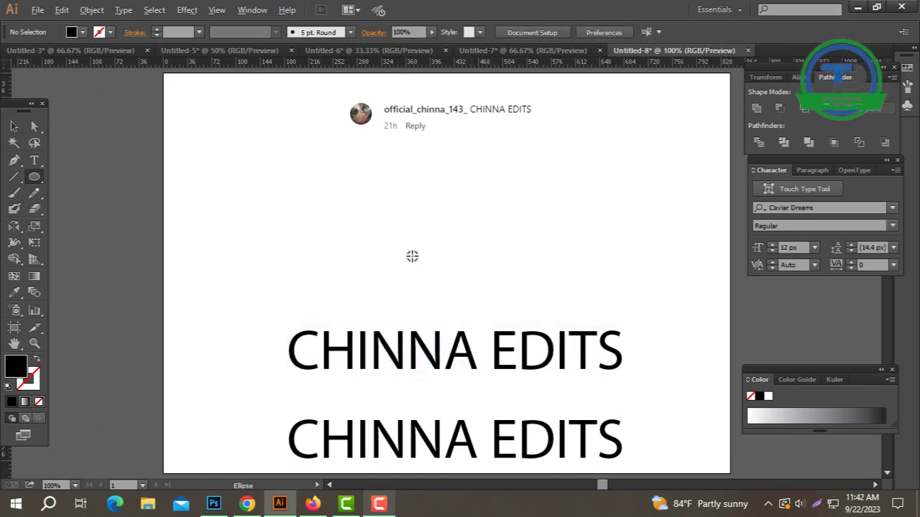
{"action": "left_click_drag", "start_coordinate": [482, 192], "coordinate": [504, 159]}
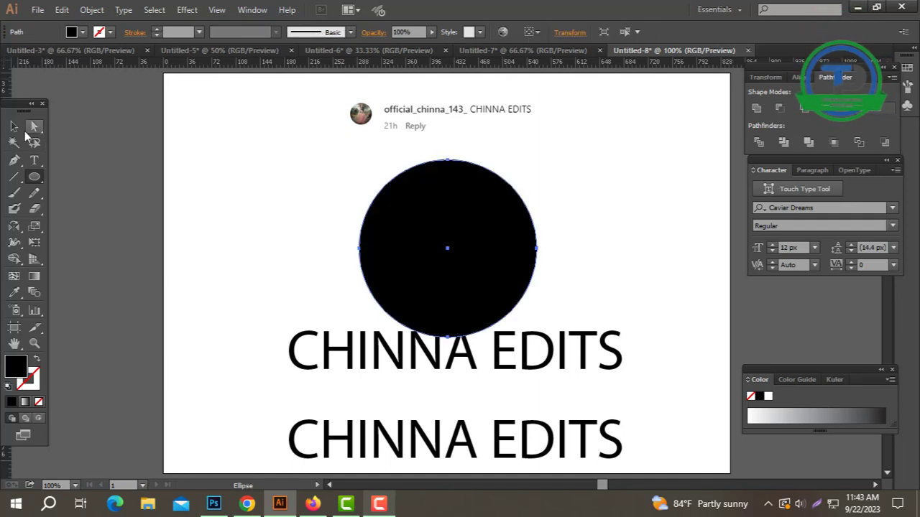
{"action": "left_click", "coordinate": [14, 127]}
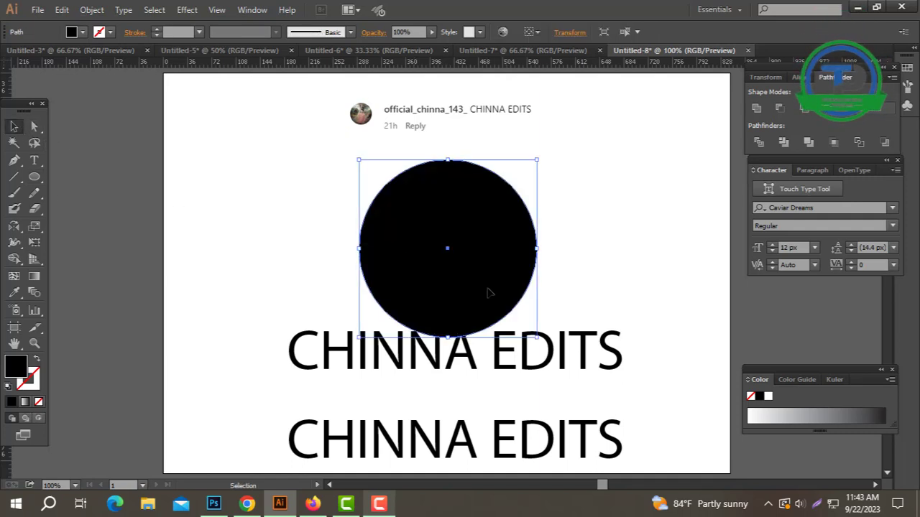
Delete the upper CHINNA EDITS text and enlarge the black circle downward, keeping it round.
{"action": "left_click", "coordinate": [467, 363]}
{"action": "key", "text": "Delete"}
{"action": "left_click", "coordinate": [447, 316]}
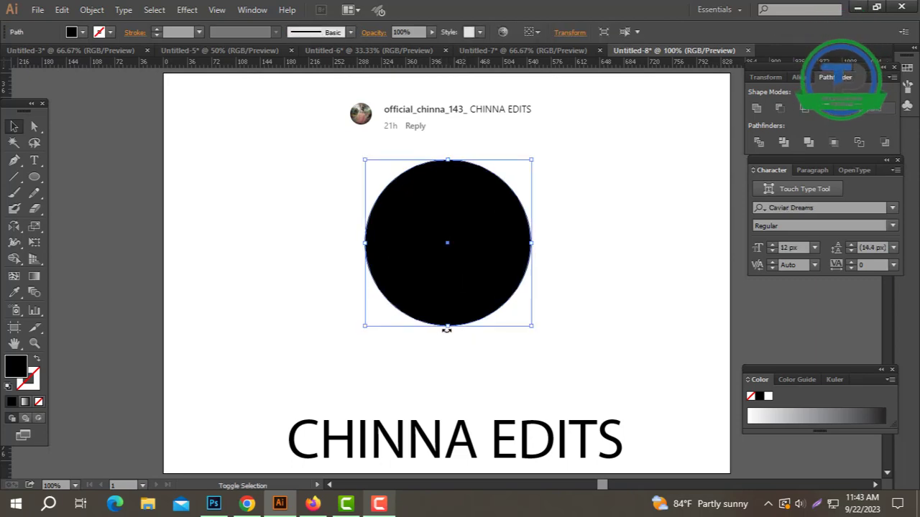
{"action": "left_click_drag", "start_coordinate": [447, 329], "coordinate": [446, 361]}
Create a smaller concentric copy of the circle and subtract it from the large one with Minus Front to form a ring.
{"action": "key", "text": "a"}
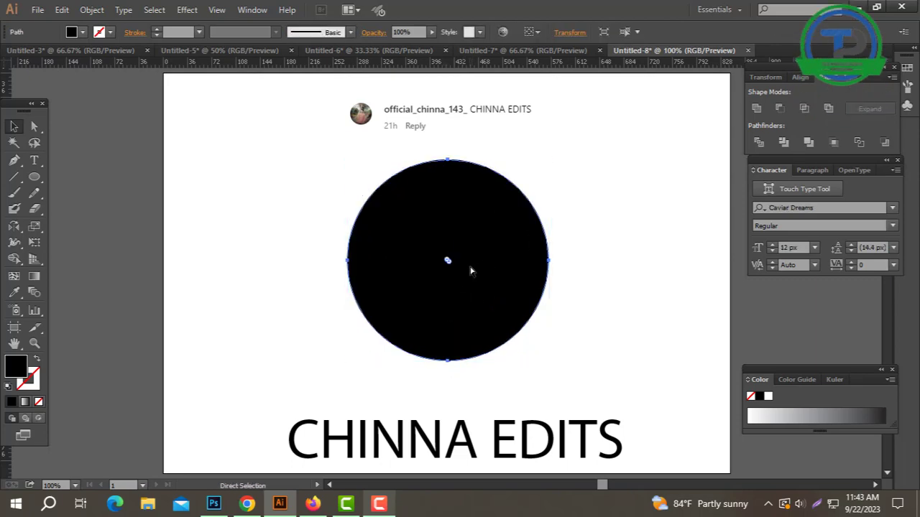
{"action": "key", "text": "v"}
{"action": "left_click_drag", "start_coordinate": [448, 159], "coordinate": [442, 185]}
{"action": "left_click_drag", "start_coordinate": [594, 170], "coordinate": [396, 294]}
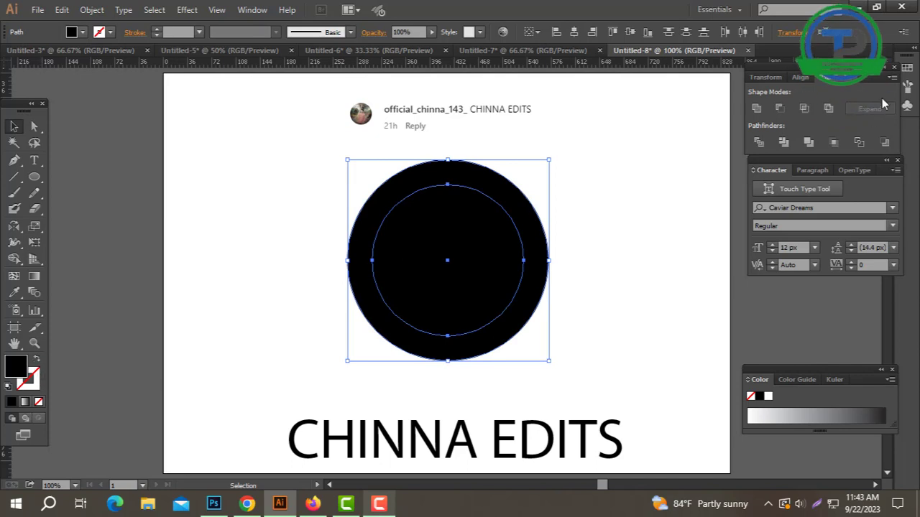
{"action": "left_click", "coordinate": [780, 109]}
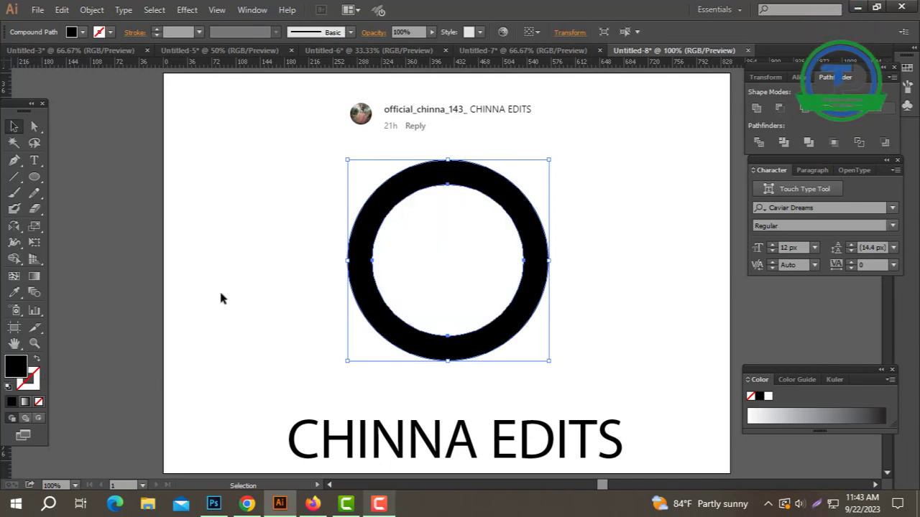
Turn the ring into a black outline with no fill and a 13 px stroke, and scale it down slightly.
{"action": "left_click", "coordinate": [36, 358]}
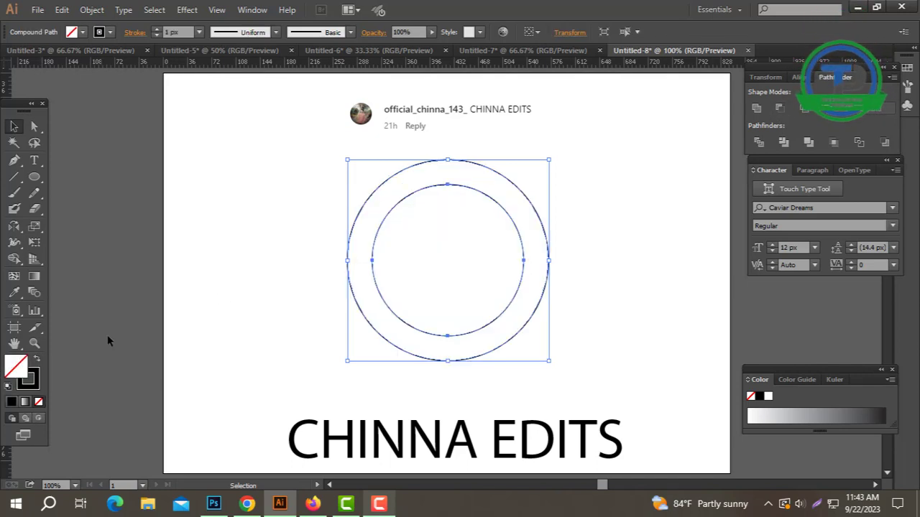
{"action": "left_click", "coordinate": [157, 31]}
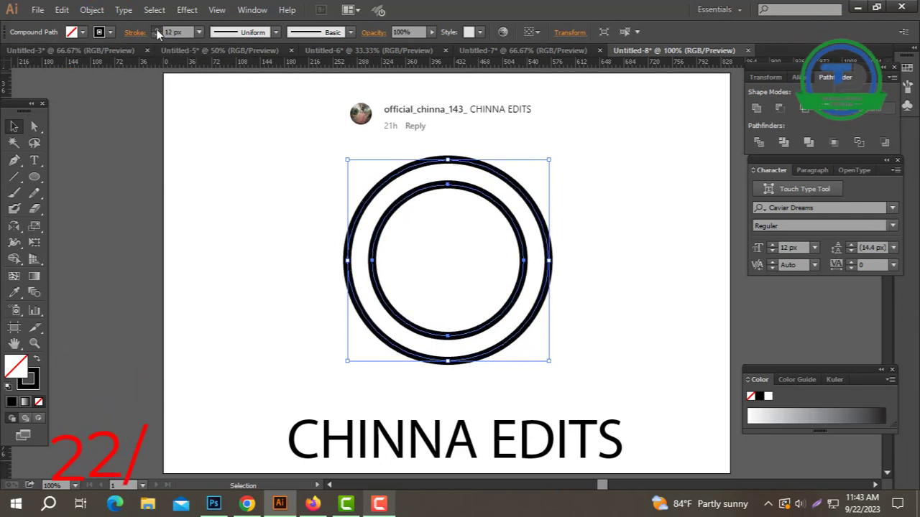
{"action": "left_click", "coordinate": [156, 30]}
{"action": "left_click", "coordinate": [279, 254]}
{"action": "left_click", "coordinate": [527, 270]}
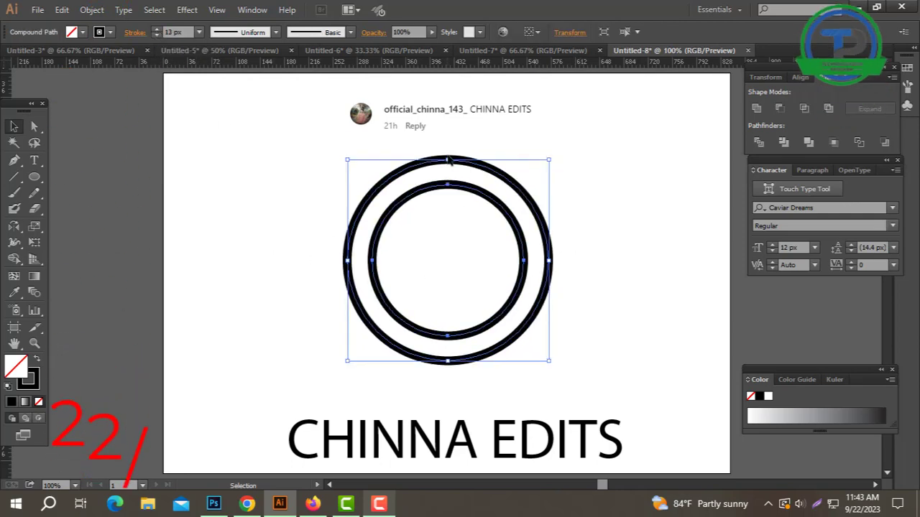
{"action": "left_click_drag", "start_coordinate": [450, 160], "coordinate": [450, 176]}
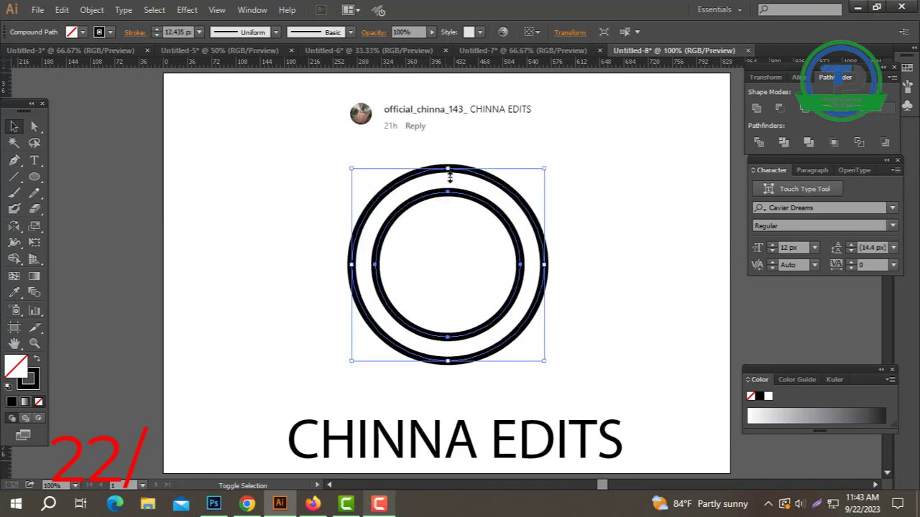
{"action": "left_click", "coordinate": [564, 263]}
Draw a rectangle about 231 by 102 pt extending from the ring's center across its right side.
{"action": "left_click_drag", "start_coordinate": [34, 181], "coordinate": [87, 178]}
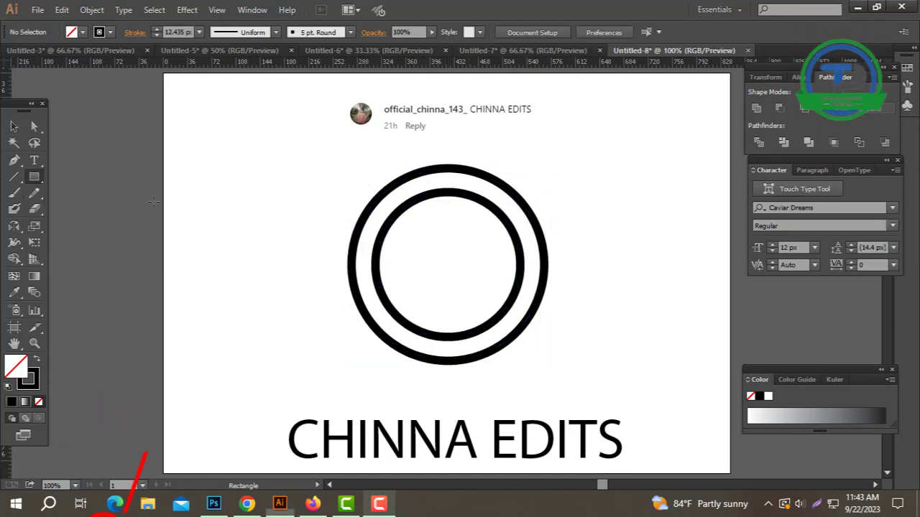
{"action": "left_click_drag", "start_coordinate": [612, 293], "coordinate": [612, 293]}
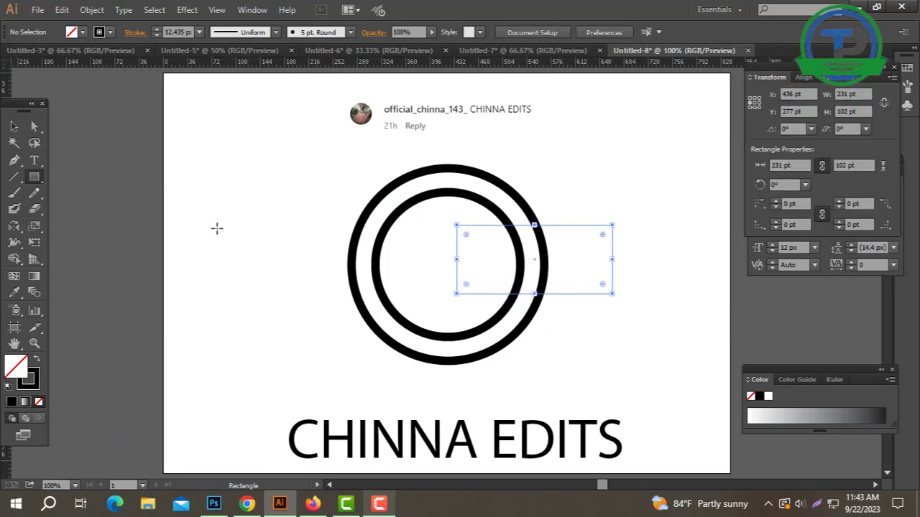
{"action": "left_click", "coordinate": [36, 128]}
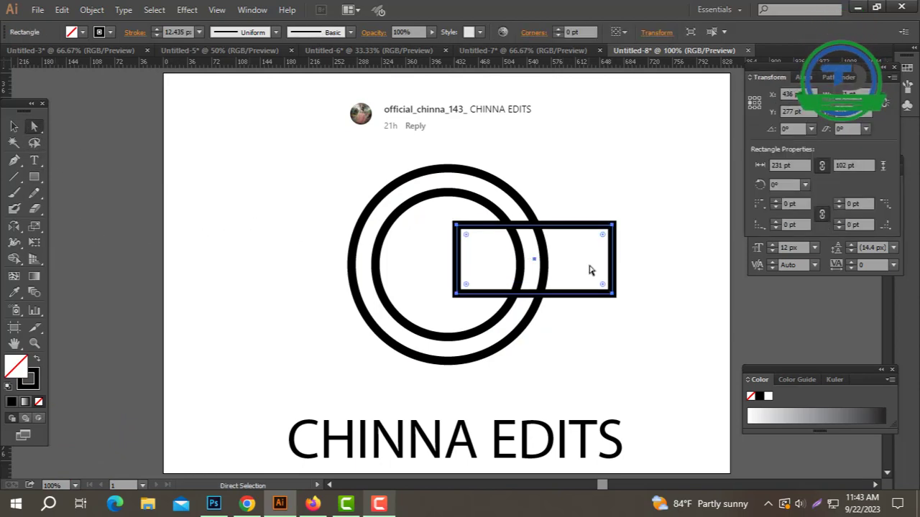
Taper the rectangle's outer end by moving its two right corner points toward each other.
{"action": "left_click", "coordinate": [615, 227]}
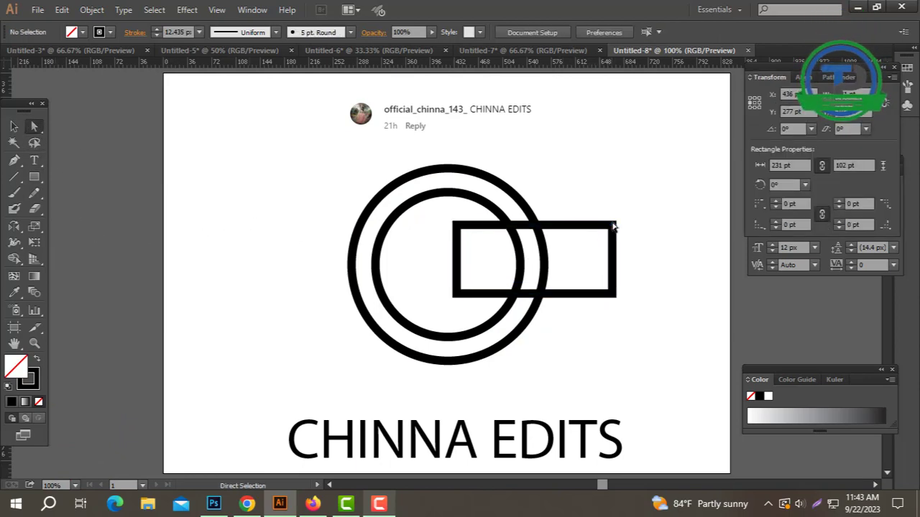
{"action": "left_click", "coordinate": [609, 261]}
{"action": "left_click_drag", "start_coordinate": [613, 225], "coordinate": [611, 258]}
{"action": "left_click_drag", "start_coordinate": [612, 295], "coordinate": [611, 278]}
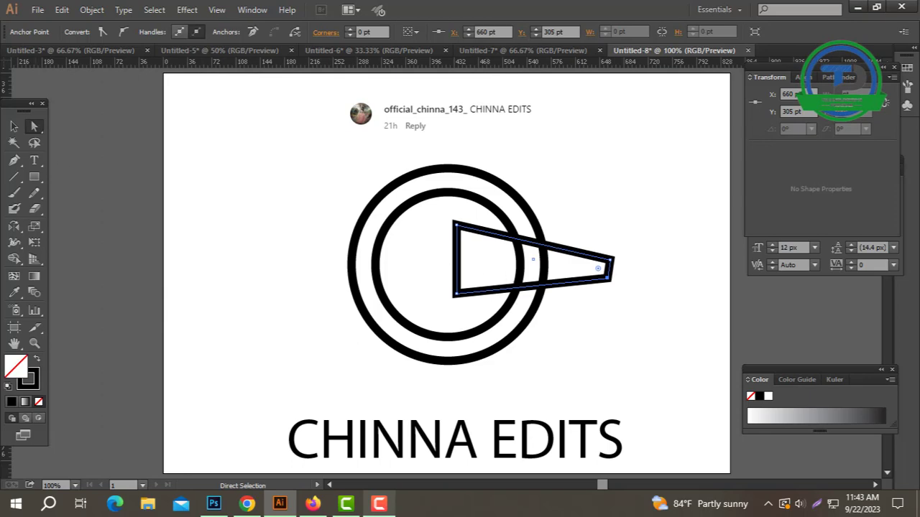
Shorten the tapered shape horizontally and rotate it 180° so its wide end faces outside the ring.
{"action": "left_click", "coordinate": [13, 127]}
{"action": "left_click_drag", "start_coordinate": [616, 260], "coordinate": [585, 263]}
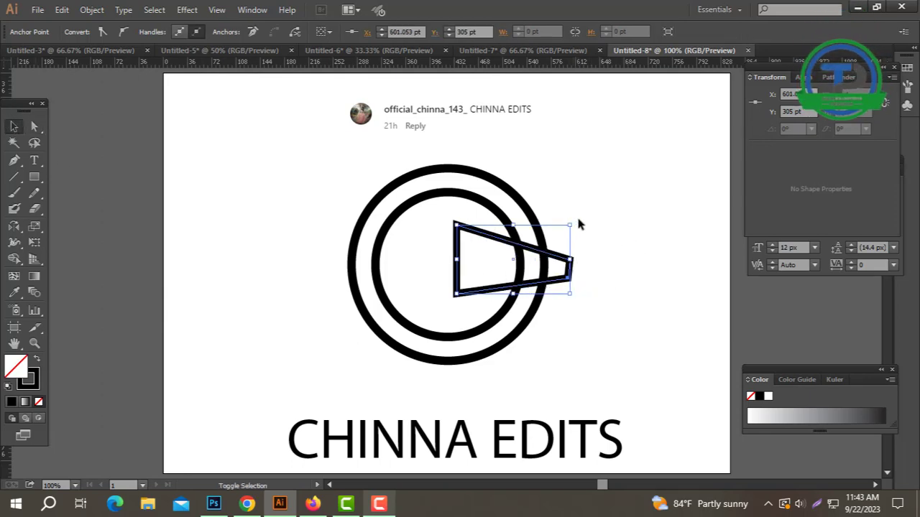
{"action": "left_click_drag", "start_coordinate": [574, 221], "coordinate": [392, 325]}
{"action": "left_click", "coordinate": [582, 307]}
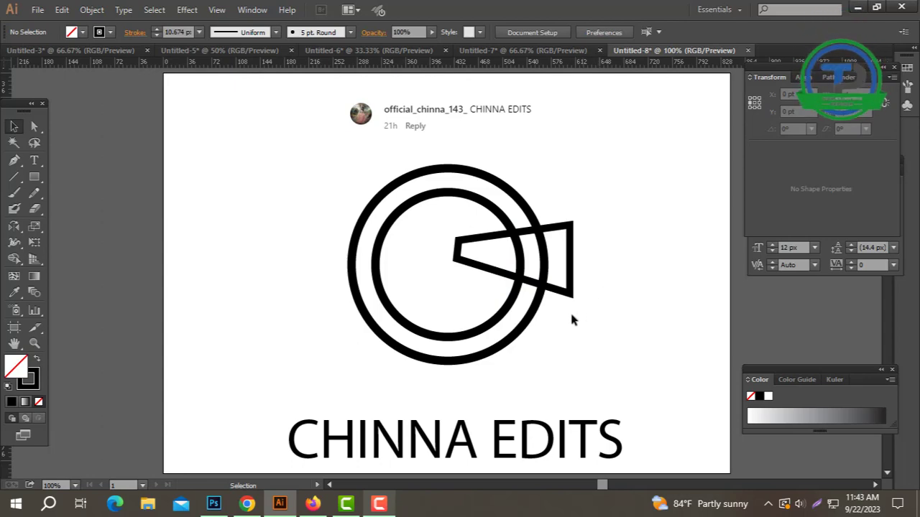
Widen the narrow end of the tapered shape by moving its lower inner corner point down.
{"action": "left_click_drag", "start_coordinate": [444, 224], "coordinate": [458, 266]}
{"action": "left_click", "coordinate": [455, 259]}
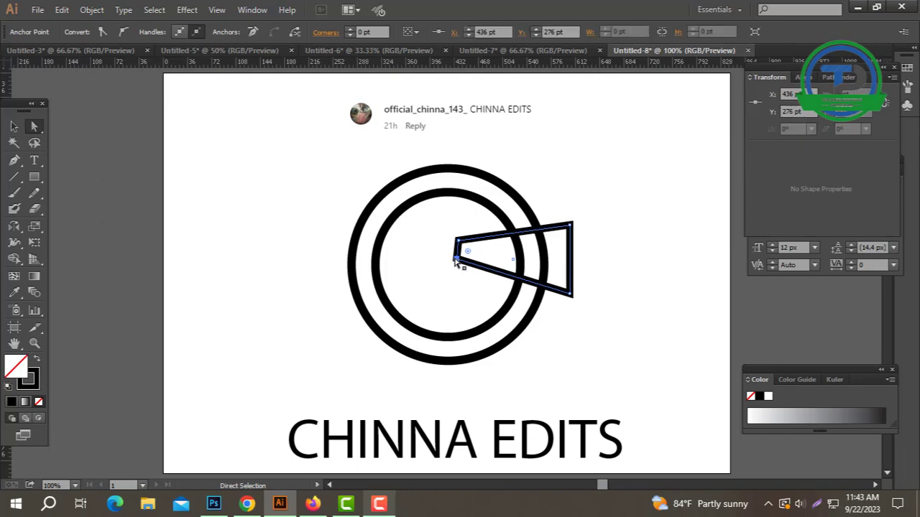
{"action": "left_click", "coordinate": [463, 291]}
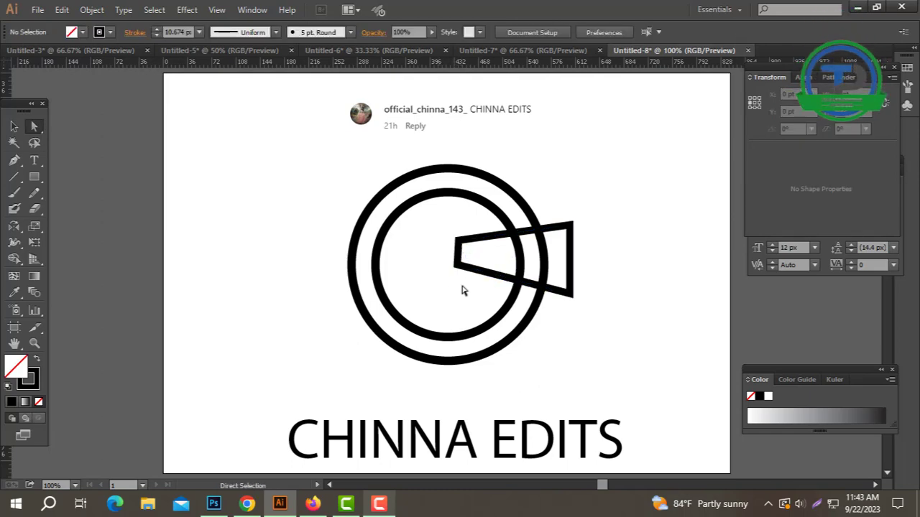
{"action": "key", "text": "v"}
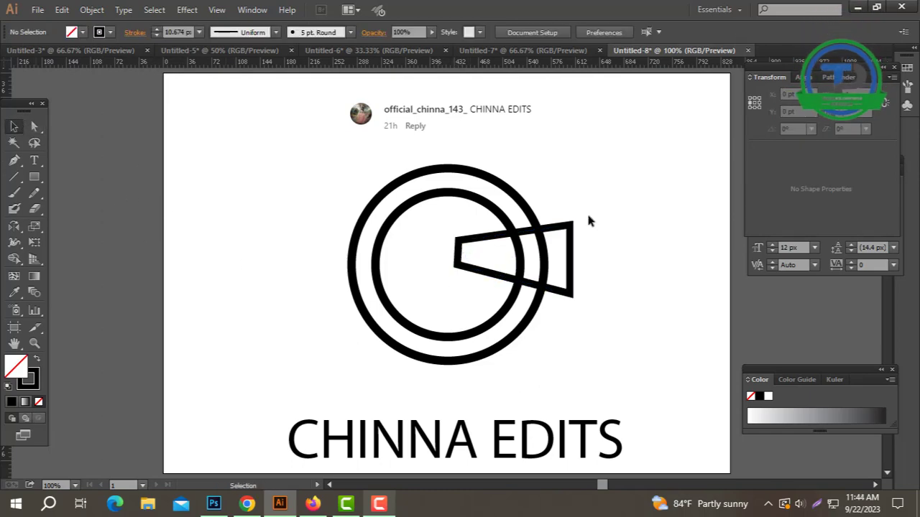
Align the vertical centers of the ring and the tapered shape.
{"action": "left_click_drag", "start_coordinate": [373, 391], "coordinate": [371, 393]}
{"action": "left_click", "coordinate": [805, 77]}
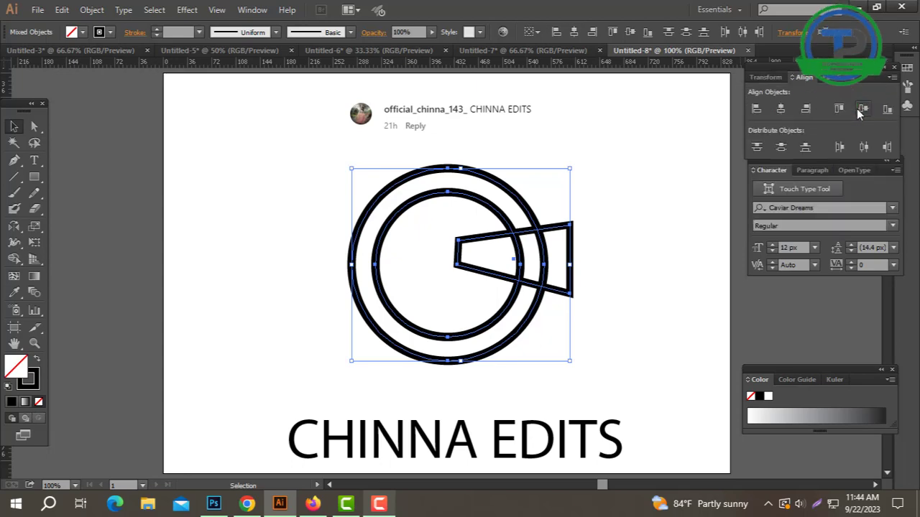
{"action": "left_click", "coordinate": [864, 108]}
{"action": "left_click", "coordinate": [657, 212]}
Try cutting the ring open by subtracting the tapered shape with Minus Front, and undo the cut.
{"action": "left_click_drag", "start_coordinate": [654, 221], "coordinate": [445, 344]}
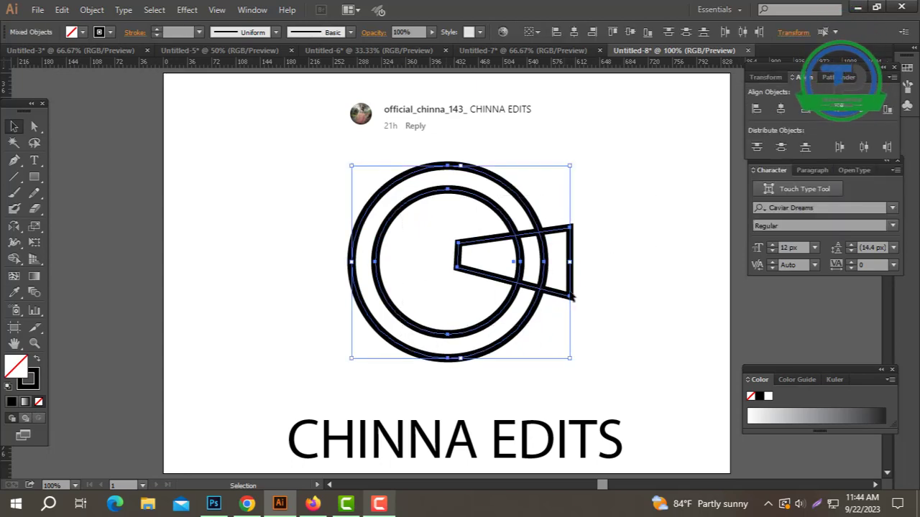
{"action": "left_click", "coordinate": [836, 77]}
{"action": "left_click", "coordinate": [779, 107]}
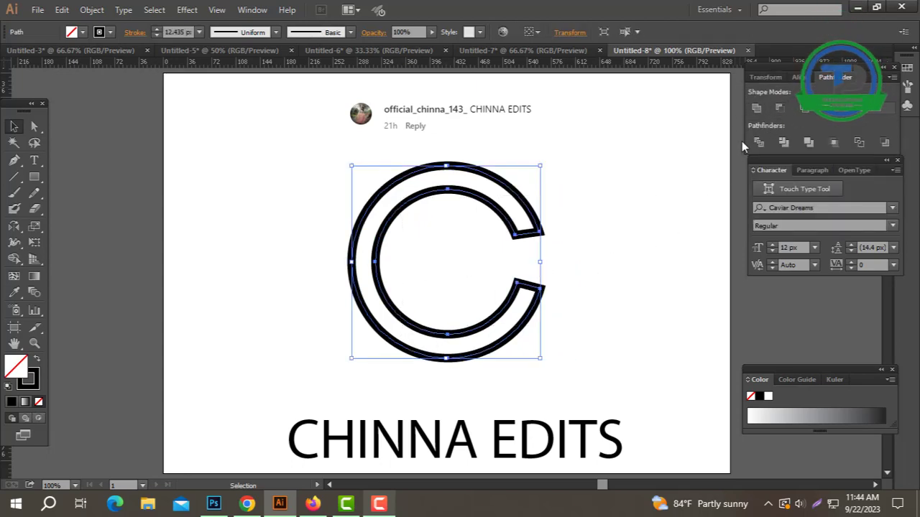
{"action": "left_click", "coordinate": [603, 237]}
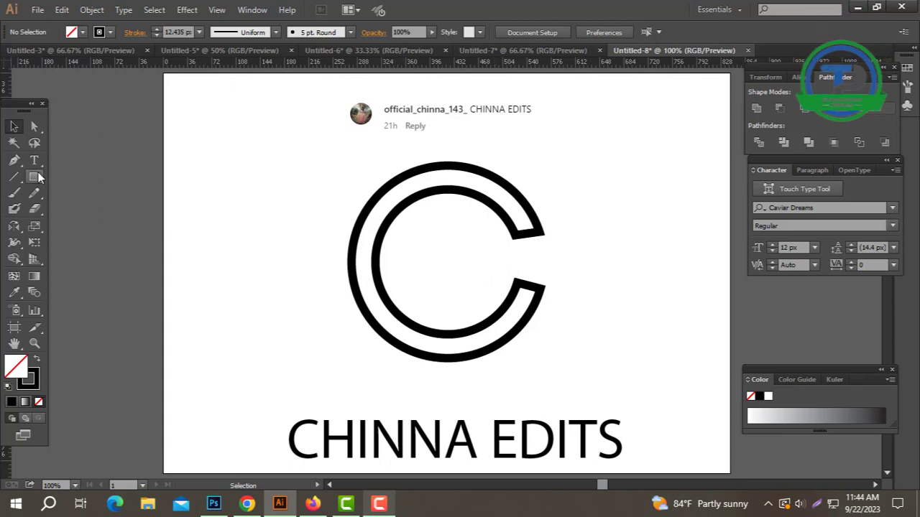
{"action": "key", "text": "ctrl+z"}
{"action": "left_click", "coordinate": [636, 212]}
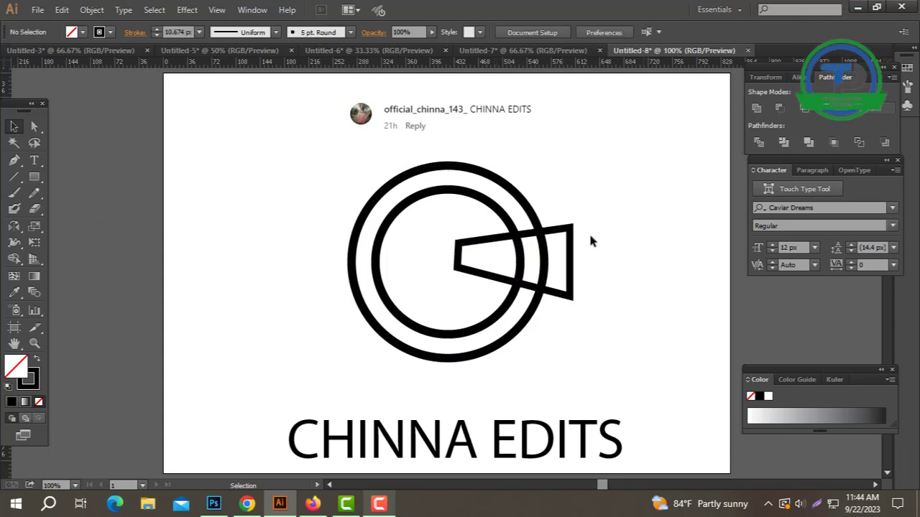
Enlarge the tapered shape from its center and subtract it from the ring with Minus Front to form a letter C.
{"action": "left_click", "coordinate": [568, 279]}
{"action": "left_click_drag", "start_coordinate": [573, 228], "coordinate": [590, 217]}
{"action": "left_click_drag", "start_coordinate": [633, 183], "coordinate": [498, 302]}
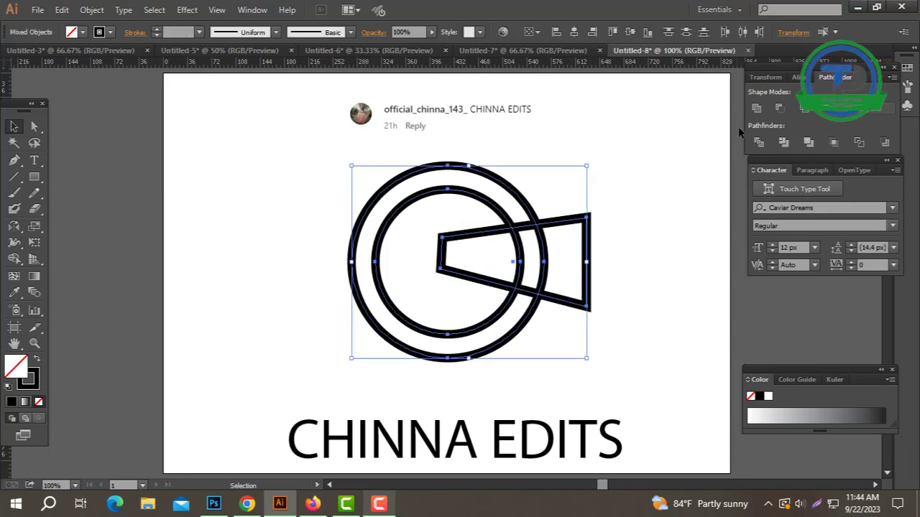
{"action": "left_click", "coordinate": [778, 109]}
{"action": "left_click", "coordinate": [593, 230]}
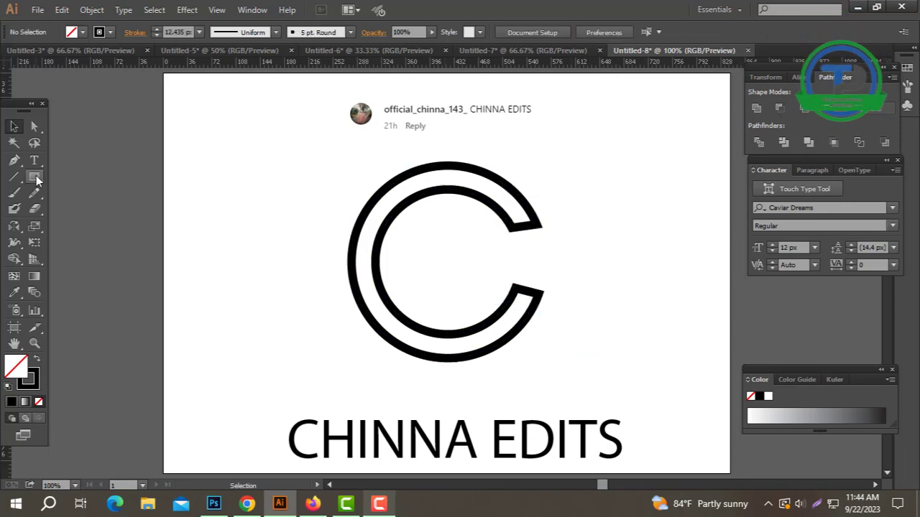
Draw an outlined circle inside the letter C and nudge it down and left to center it in the opening.
{"action": "left_click_drag", "start_coordinate": [37, 180], "coordinate": [90, 211]}
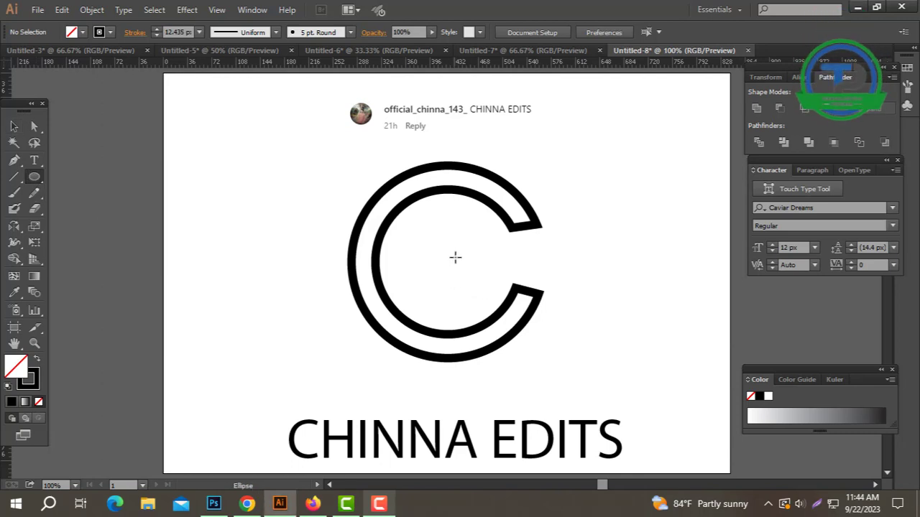
{"action": "left_click_drag", "start_coordinate": [476, 241], "coordinate": [515, 212]}
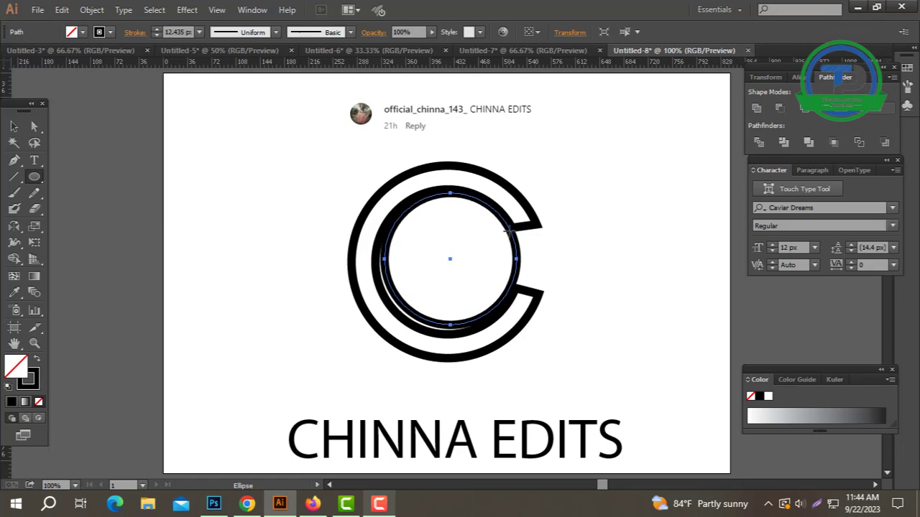
{"action": "key", "text": "Down"}
{"action": "key", "text": "Left"}
{"action": "key", "text": "Down"}
{"action": "key", "text": "Left"}
{"action": "key", "text": "Left"}
{"action": "key", "text": "Left"}
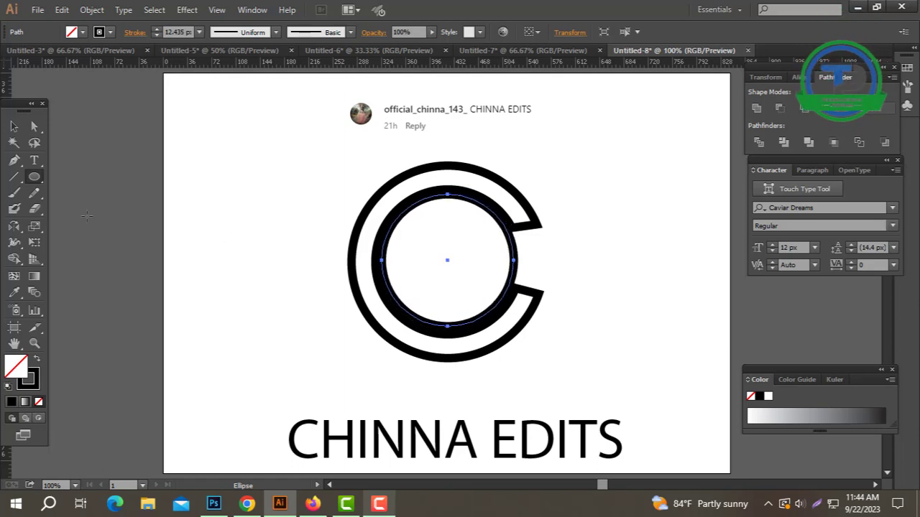
Enlarge the inner circle from its center until it overlaps the inner edge of the letter C.
{"action": "left_click", "coordinate": [14, 126]}
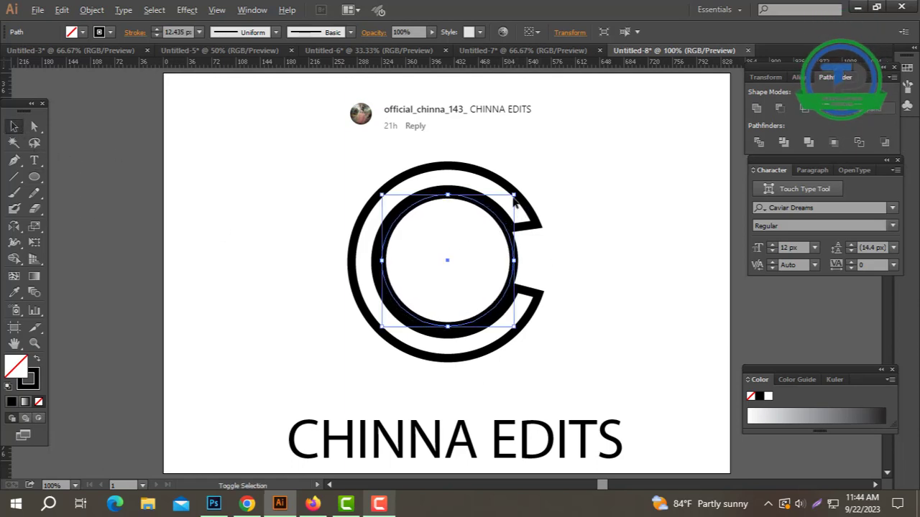
{"action": "left_click_drag", "start_coordinate": [520, 192], "coordinate": [529, 189]}
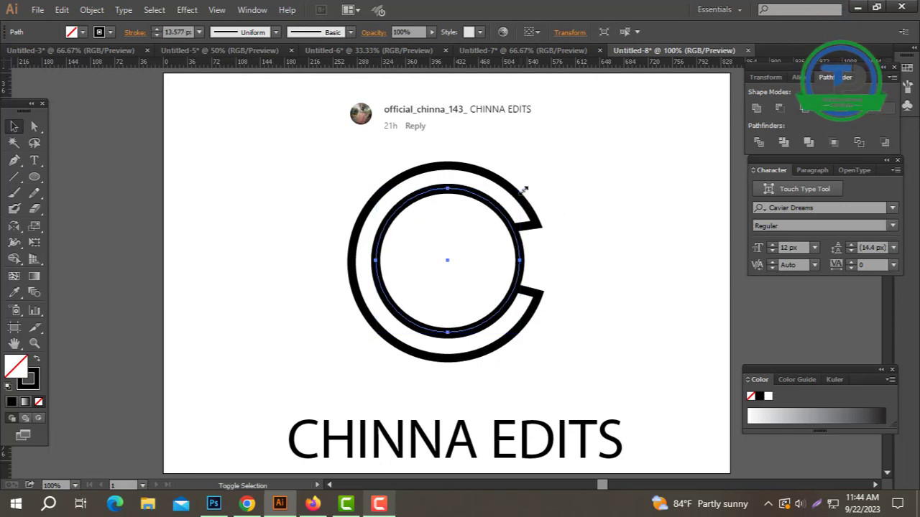
{"action": "left_click_drag", "start_coordinate": [524, 190], "coordinate": [527, 193]}
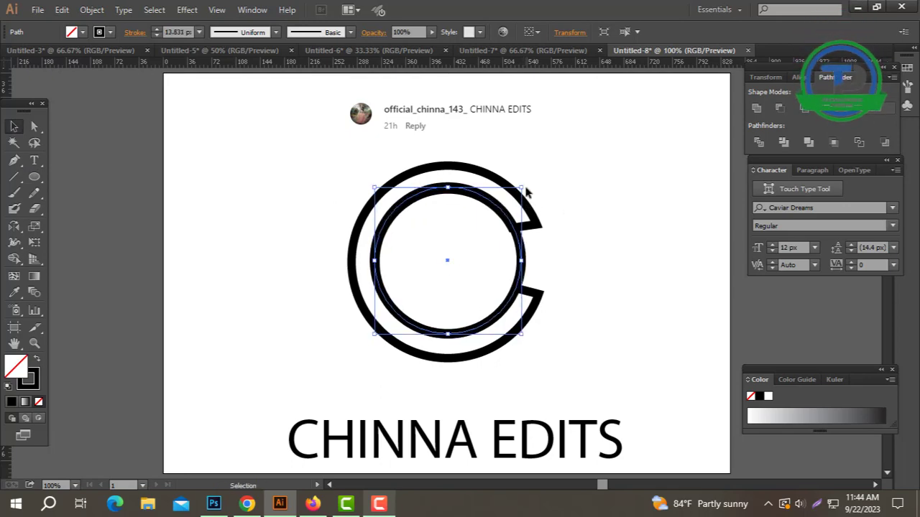
Shrink the inner circle slightly to meet the letter C's inner edge and align the two shapes.
{"action": "left_click", "coordinate": [596, 221]}
{"action": "left_click", "coordinate": [524, 264]}
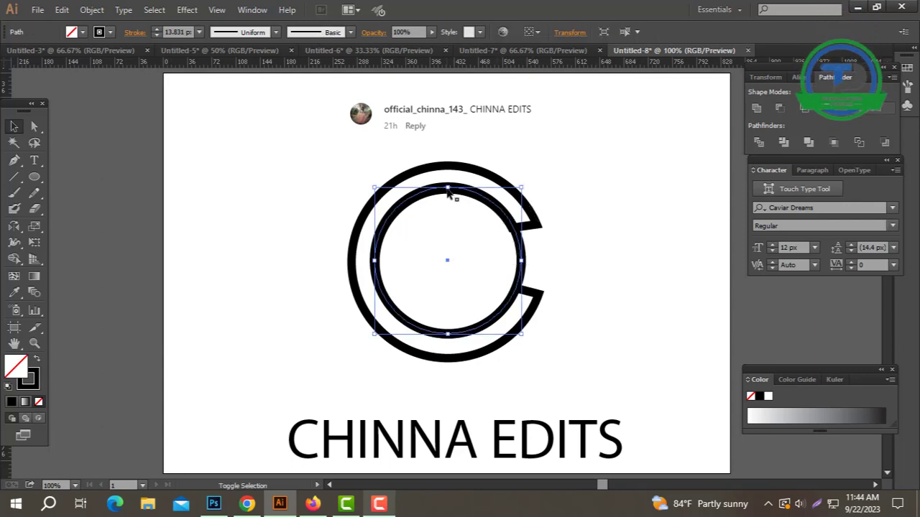
{"action": "left_click", "coordinate": [616, 210]}
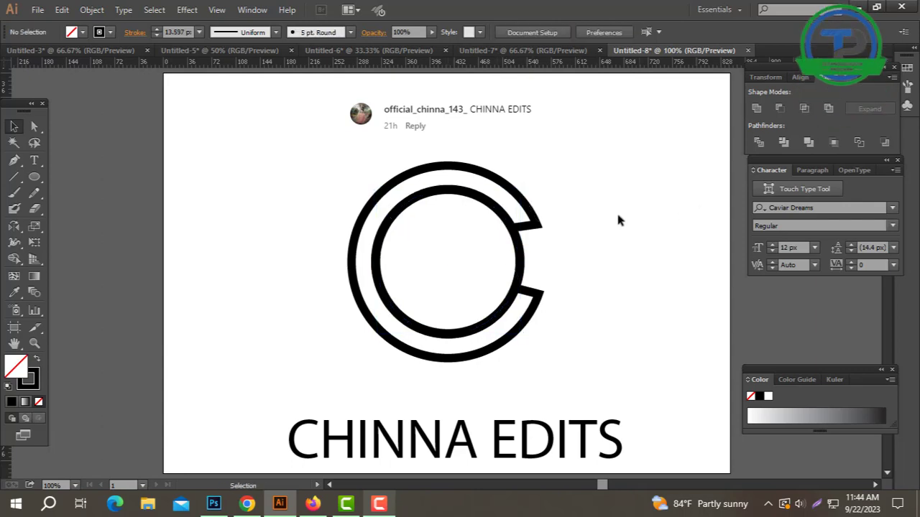
{"action": "key", "text": "ctrl+a"}
{"action": "left_click", "coordinate": [800, 77]}
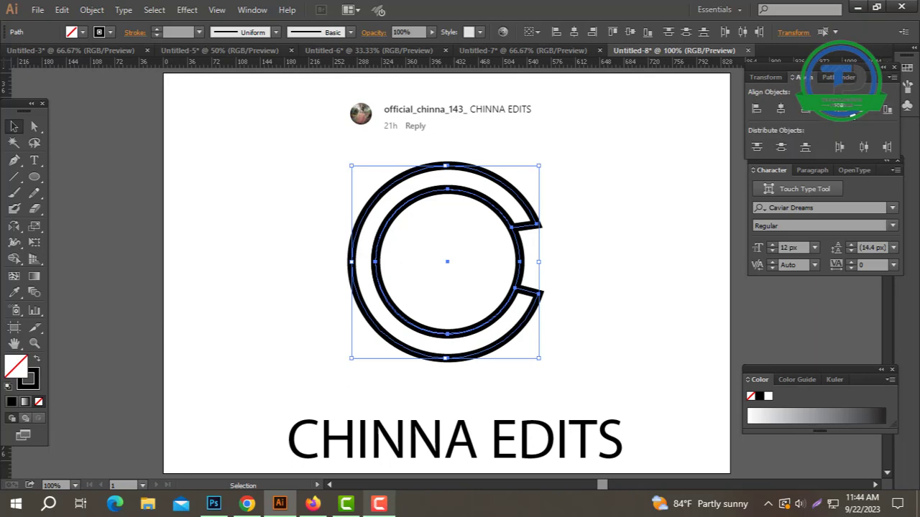
{"action": "left_click", "coordinate": [597, 279]}
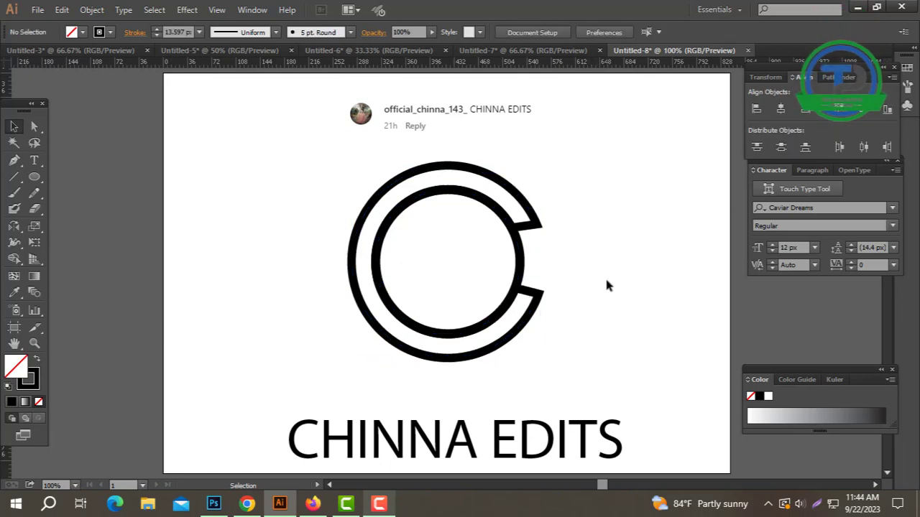
Match the inner circle's stroke to the letter C's stroke with the Eyedropper.
{"action": "left_click", "coordinate": [495, 261]}
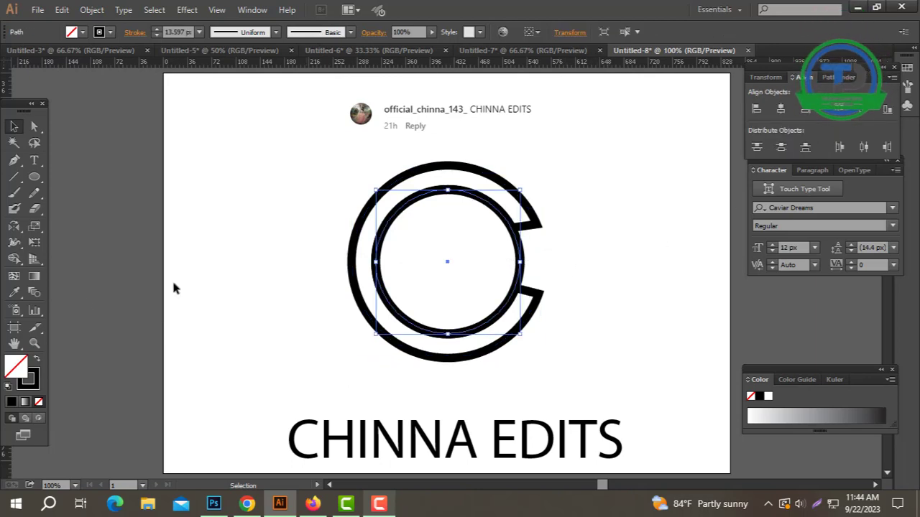
{"action": "left_click", "coordinate": [14, 292]}
{"action": "left_click", "coordinate": [526, 192]}
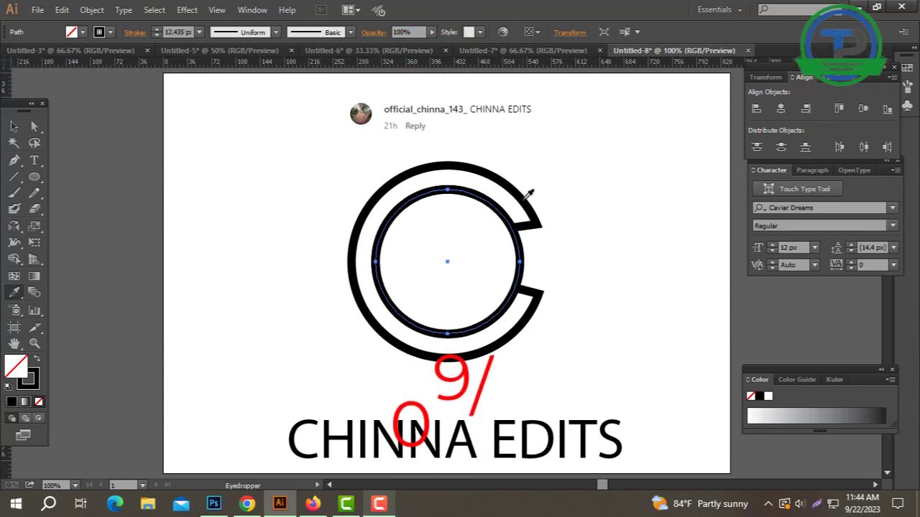
{"action": "left_click", "coordinate": [14, 127]}
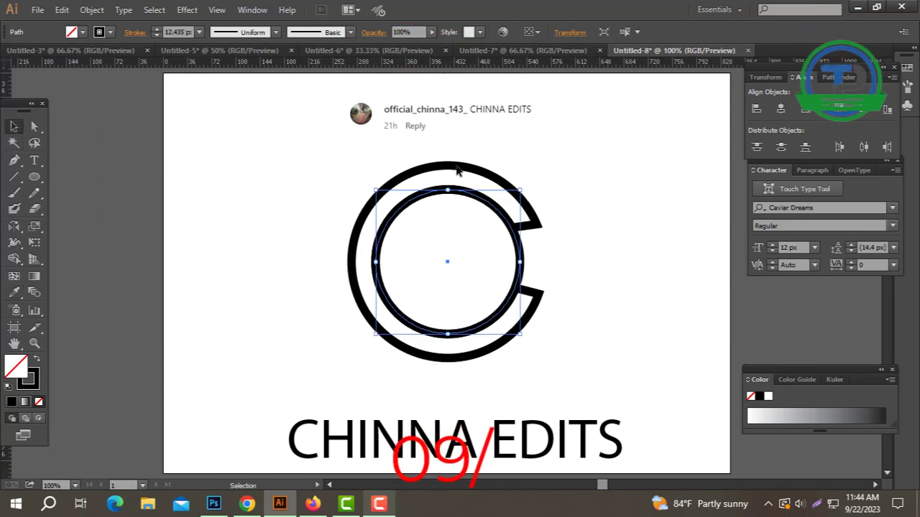
Set the stroke weight of the letter C and the inner circle to 12 px.
{"action": "left_click_drag", "start_coordinate": [557, 188], "coordinate": [518, 218]}
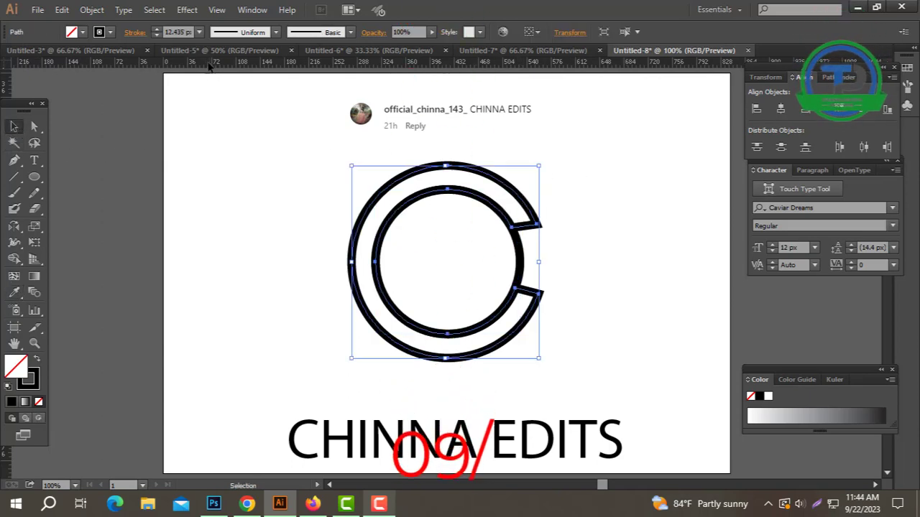
{"action": "type", "text": "12"}
{"action": "key", "text": "Return"}
{"action": "key", "text": "a"}
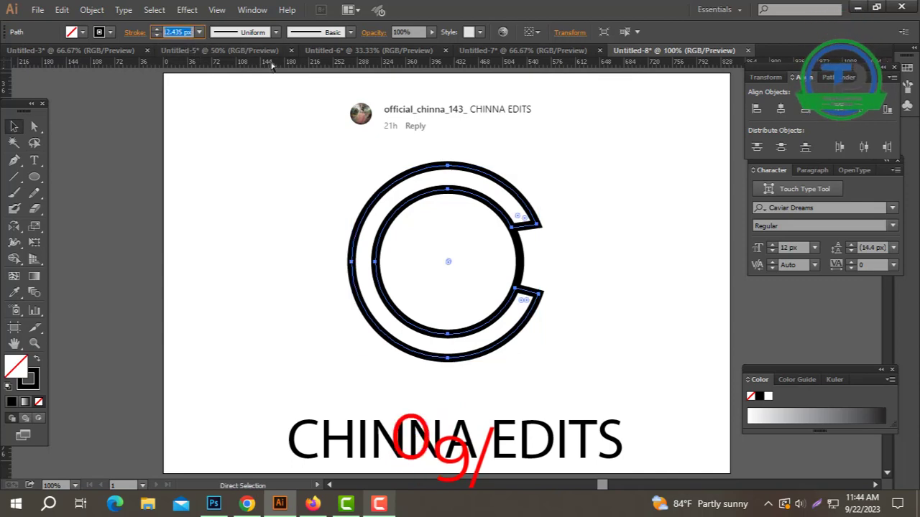
{"action": "left_click_drag", "start_coordinate": [542, 269], "coordinate": [512, 252]}
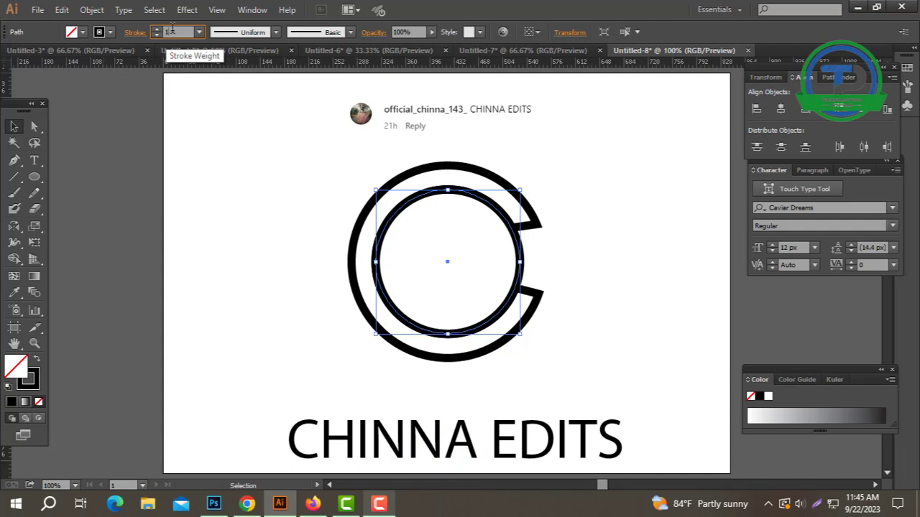
{"action": "left_click", "coordinate": [574, 216]}
{"action": "left_click_drag", "start_coordinate": [389, 215], "coordinate": [644, 302]}
{"action": "left_click", "coordinate": [643, 300]}
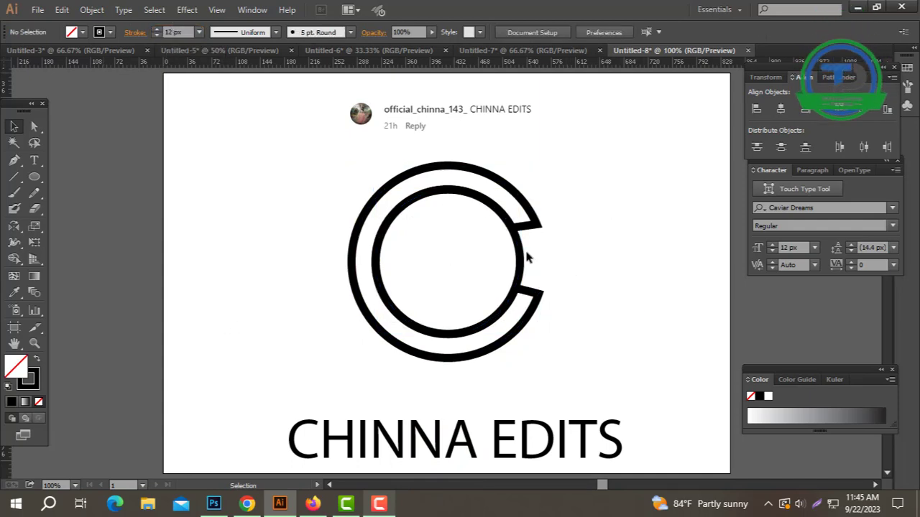
Draw a horizontal 460 by 15 pt rectangle across the circles and give it a black fill without stroke.
{"action": "left_click_drag", "start_coordinate": [37, 180], "coordinate": [90, 177]}
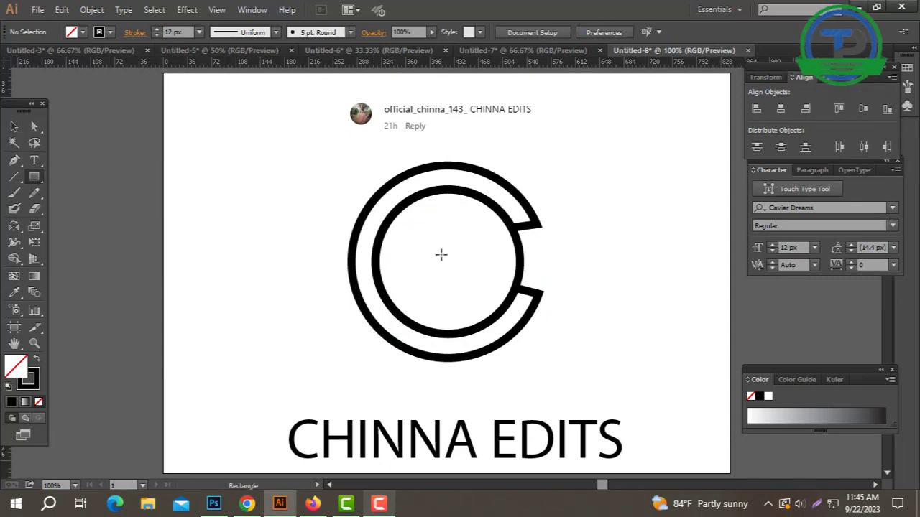
{"action": "left_click_drag", "start_coordinate": [304, 267], "coordinate": [615, 258]}
{"action": "left_click", "coordinate": [37, 360]}
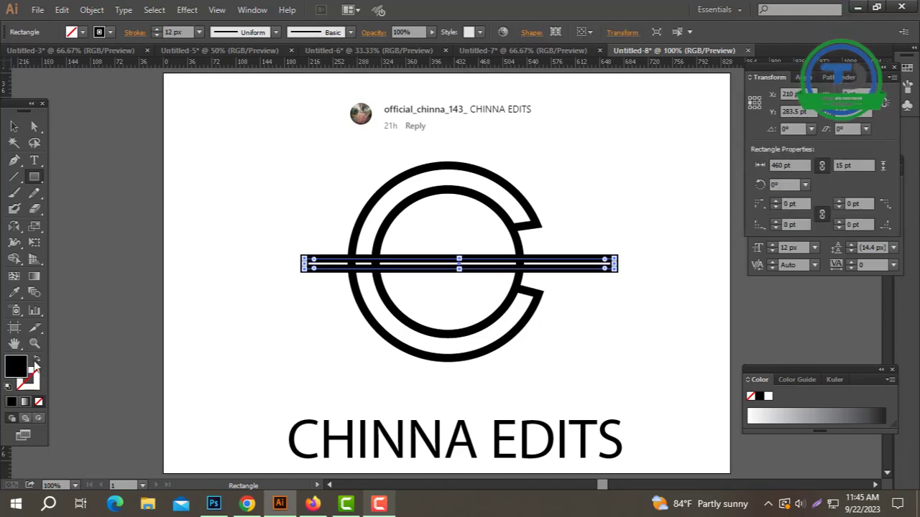
{"action": "left_click", "coordinate": [14, 126]}
{"action": "left_click", "coordinate": [244, 159]}
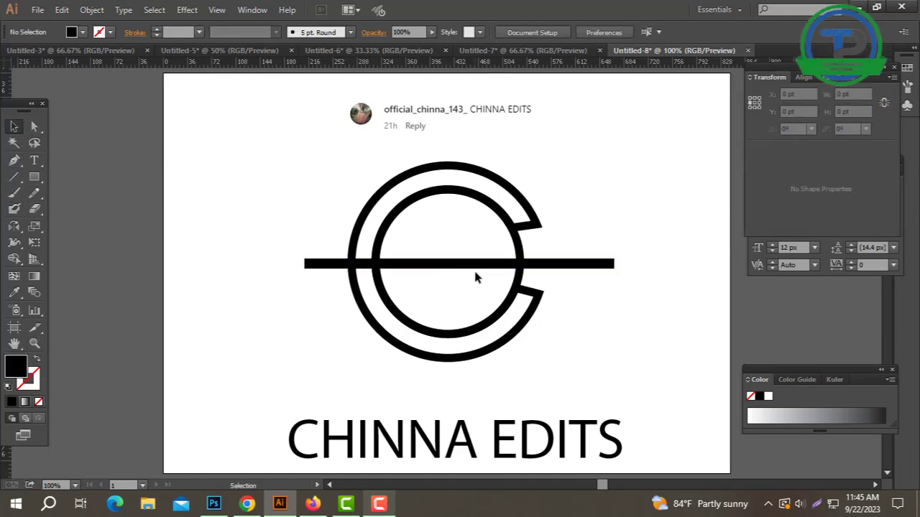
Align the bar, the inner circle and the letter C on their vertical centers.
{"action": "left_click_drag", "start_coordinate": [273, 171], "coordinate": [605, 316]}
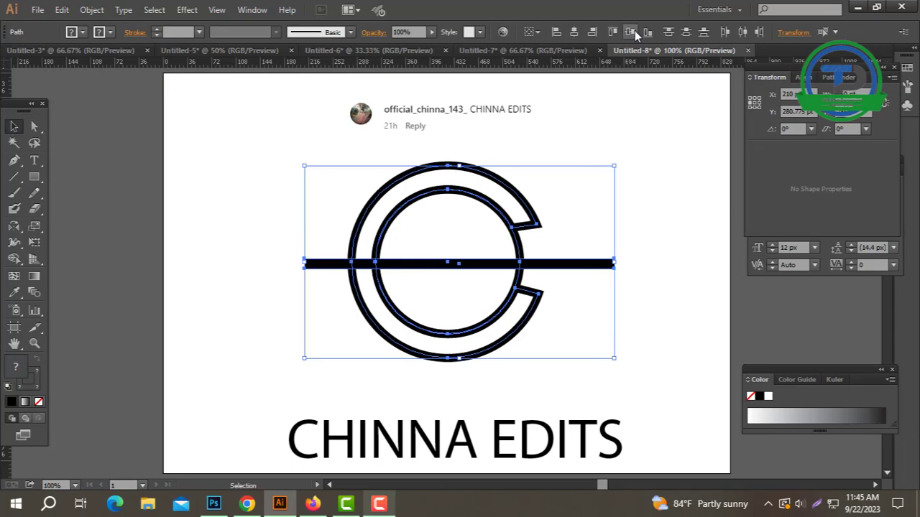
{"action": "left_click", "coordinate": [634, 30]}
{"action": "left_click", "coordinate": [636, 213]}
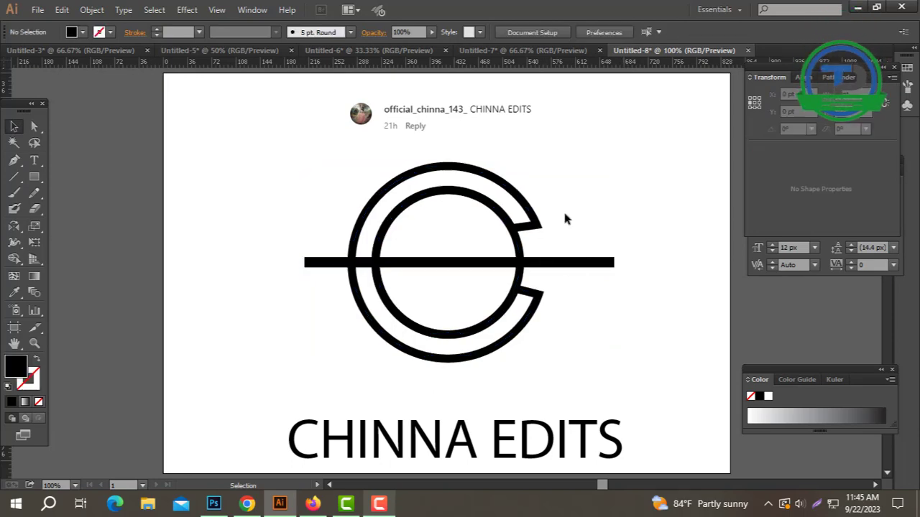
Expand the fill and stroke of the letter C and the inner circle into shapes.
{"action": "left_click_drag", "start_coordinate": [473, 225], "coordinate": [475, 224]}
{"action": "left_click", "coordinate": [91, 10]}
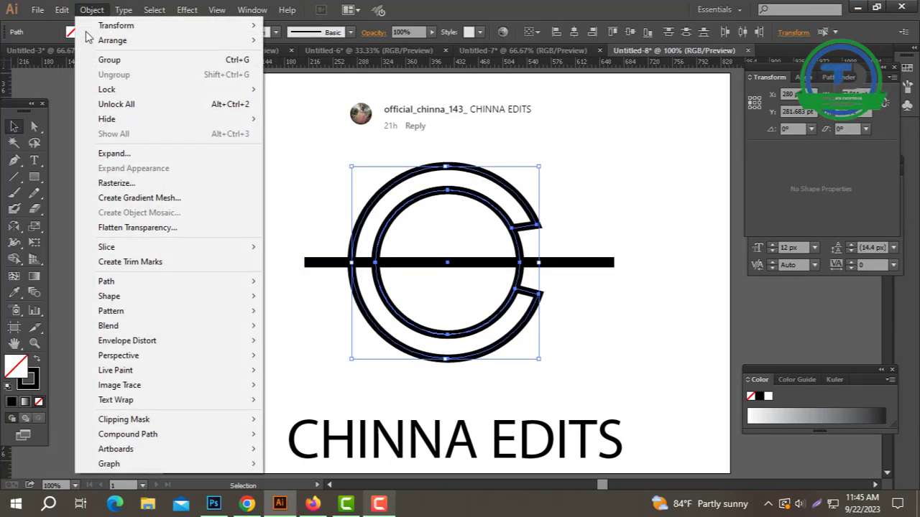
{"action": "left_click", "coordinate": [118, 153]}
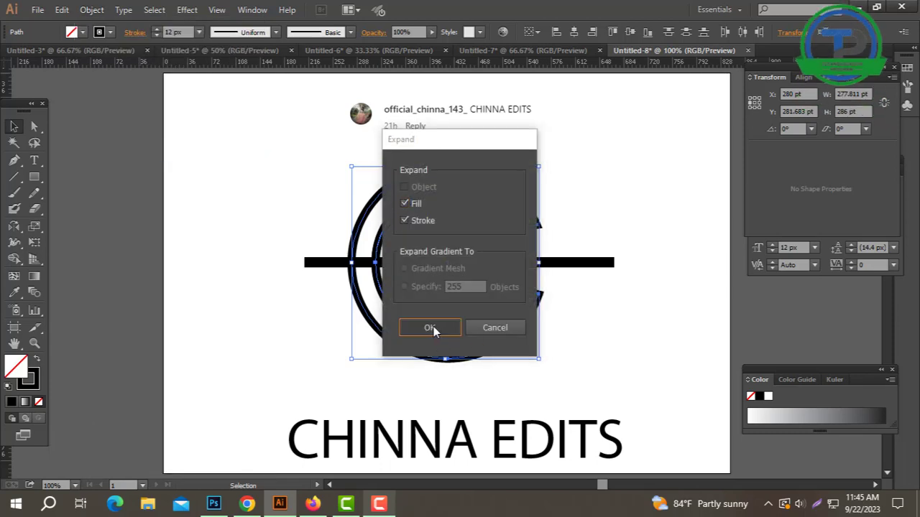
{"action": "left_click", "coordinate": [434, 326]}
{"action": "left_click", "coordinate": [627, 228]}
Divide the inner ring and the horizontal bar where they overlap, leaving the letter C out.
{"action": "left_click_drag", "start_coordinate": [532, 266], "coordinate": [532, 264]}
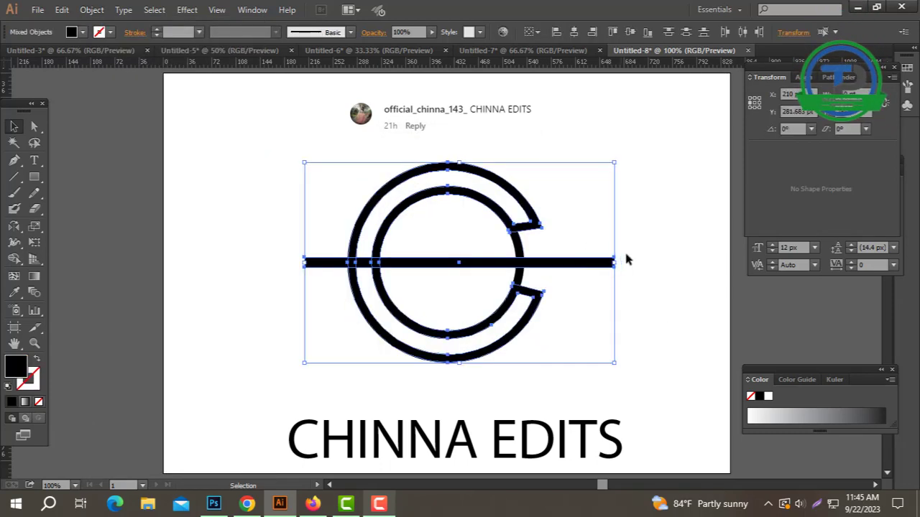
{"action": "left_click_drag", "start_coordinate": [653, 247], "coordinate": [521, 263]}
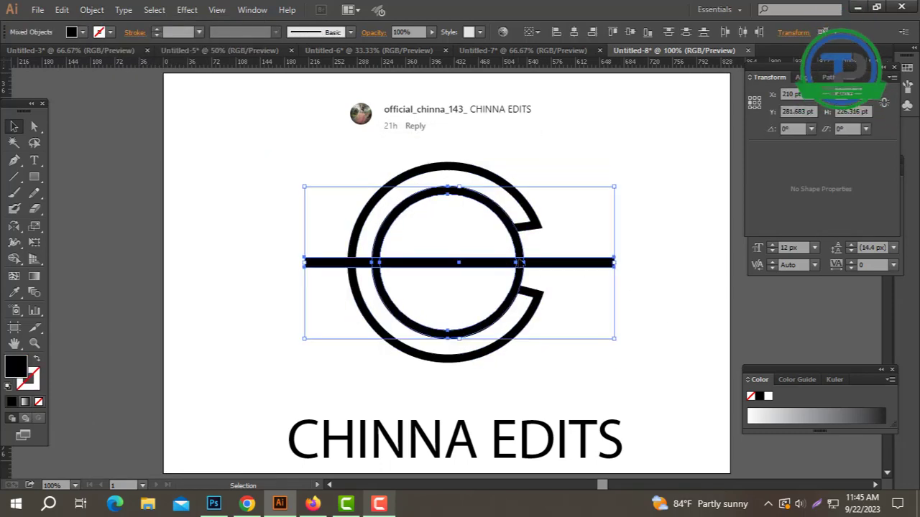
{"action": "left_click", "coordinate": [839, 77]}
{"action": "left_click", "coordinate": [763, 145]}
{"action": "right_click", "coordinate": [568, 229]}
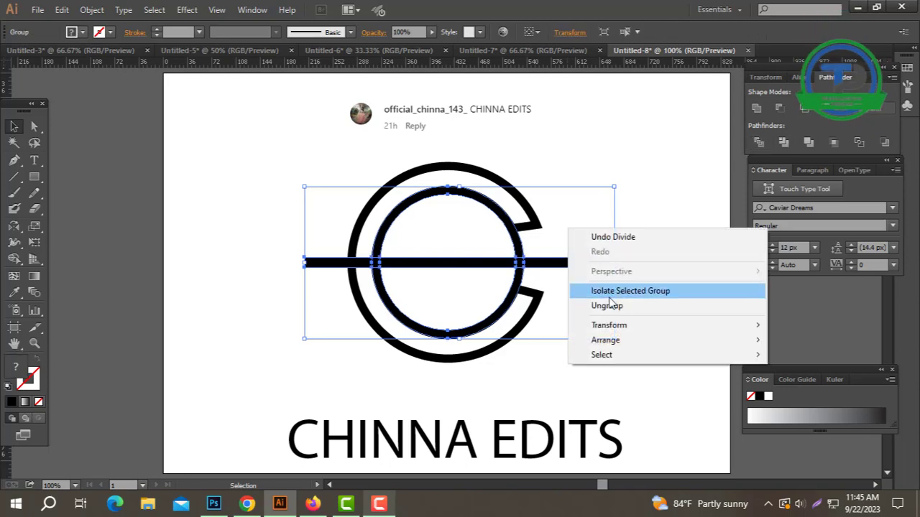
{"action": "left_click", "coordinate": [608, 294]}
{"action": "double_click", "coordinate": [595, 212]}
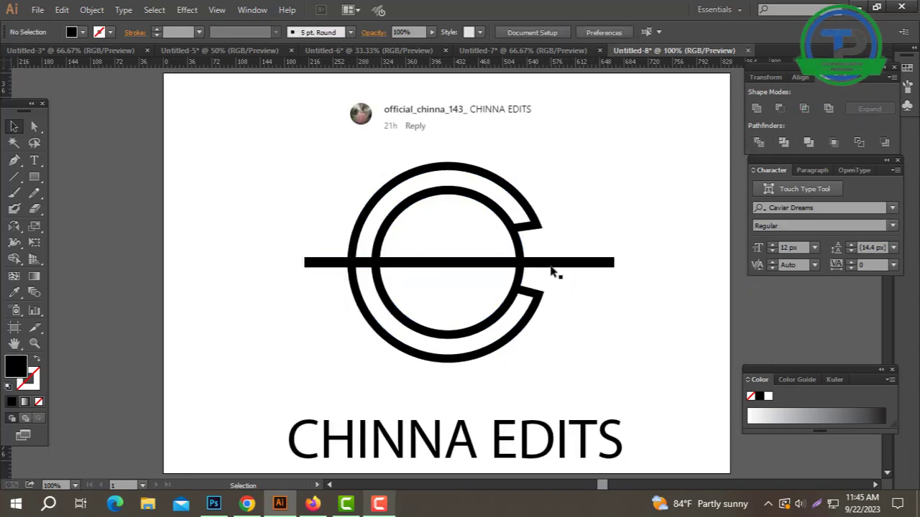
{"action": "left_click_drag", "start_coordinate": [550, 268], "coordinate": [638, 261]}
{"action": "key", "text": "ctrl+z"}
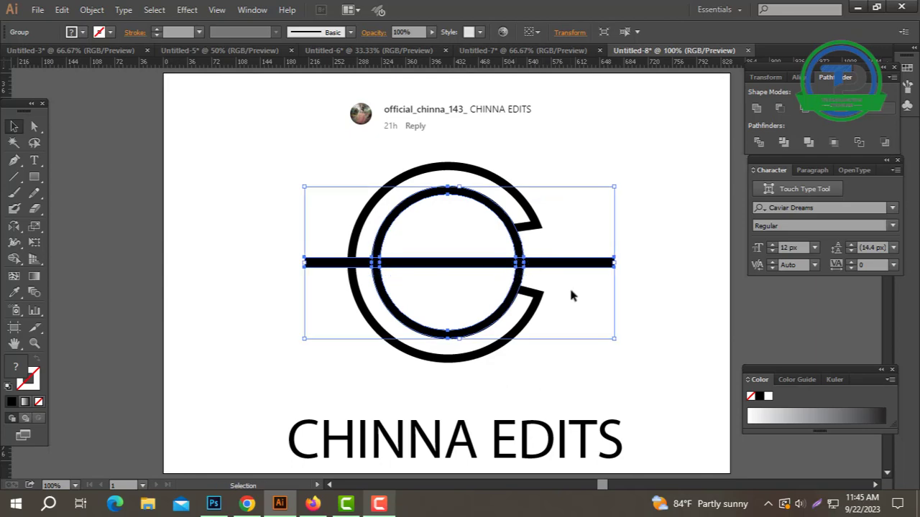
Ungroup the divided pieces and delete the bar segments that extend outside the inner circle.
{"action": "right_click", "coordinate": [569, 293]}
{"action": "left_click", "coordinate": [601, 371]}
{"action": "left_click", "coordinate": [590, 316]}
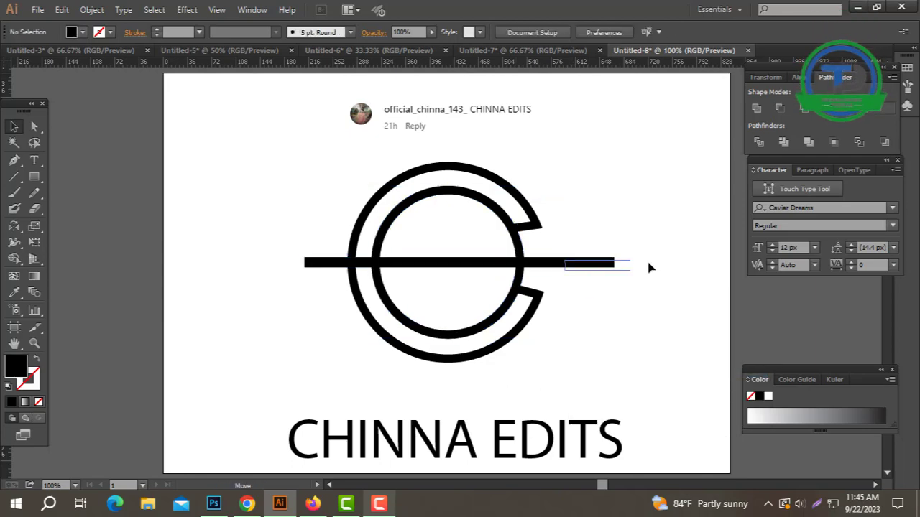
{"action": "left_click_drag", "start_coordinate": [649, 267], "coordinate": [654, 267]}
{"action": "left_click_drag", "start_coordinate": [323, 270], "coordinate": [261, 269]}
{"action": "key", "text": "Delete"}
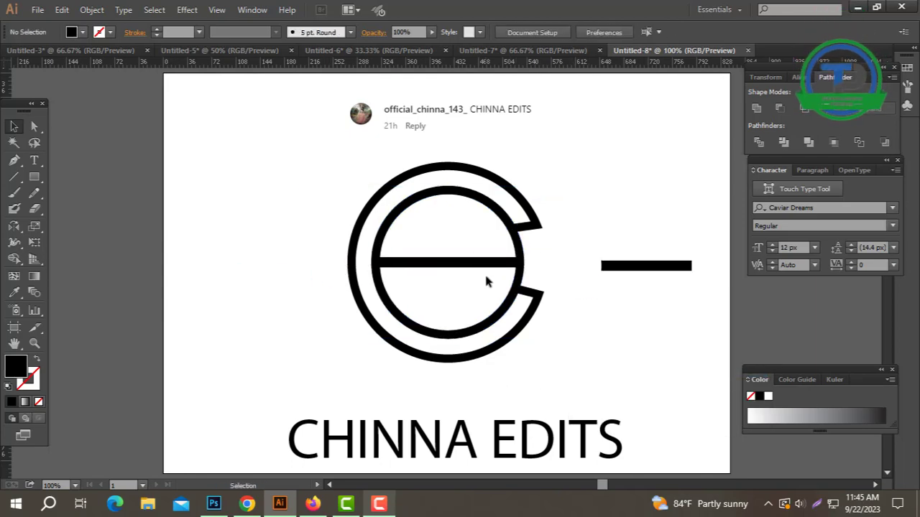
{"action": "left_click", "coordinate": [604, 267]}
{"action": "key", "text": "Delete"}
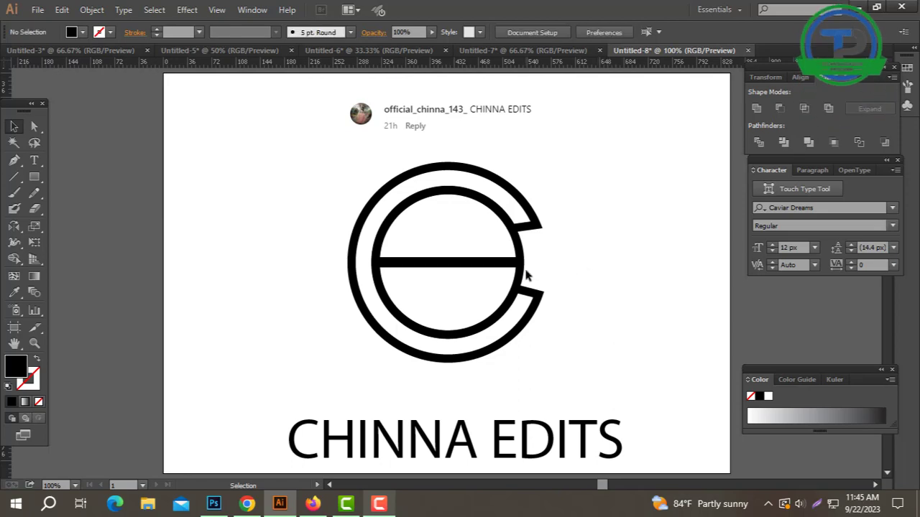
Shorten the bar from its left end so it starts near the middle of the inner circle.
{"action": "left_click", "coordinate": [480, 278], "text": "ctrl"}
{"action": "left_click", "coordinate": [388, 256]}
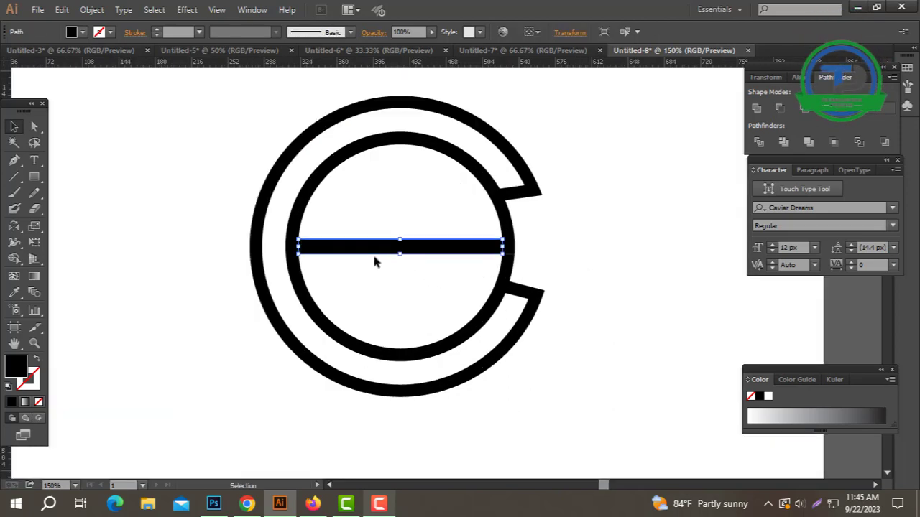
{"action": "left_click_drag", "start_coordinate": [298, 247], "coordinate": [386, 250]}
{"action": "left_click", "coordinate": [618, 227]}
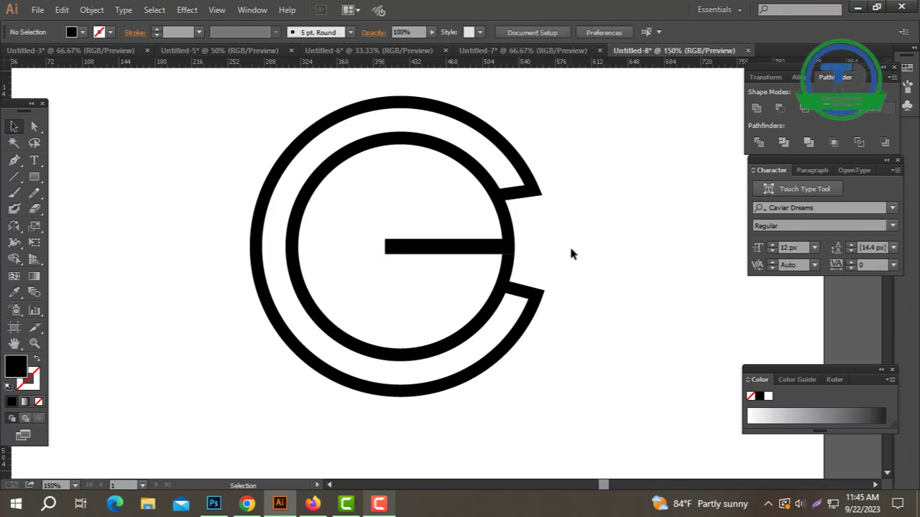
Delete the left junction piece and the lower half of the divided inner ring to form a letter e.
{"action": "left_click", "coordinate": [291, 253]}
{"action": "key", "text": "Delete"}
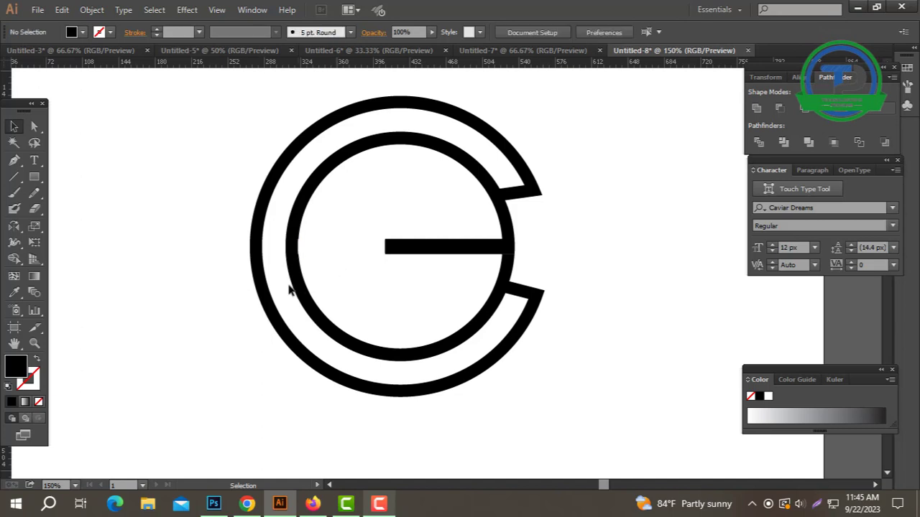
{"action": "left_click", "coordinate": [309, 280]}
{"action": "key", "text": "Delete"}
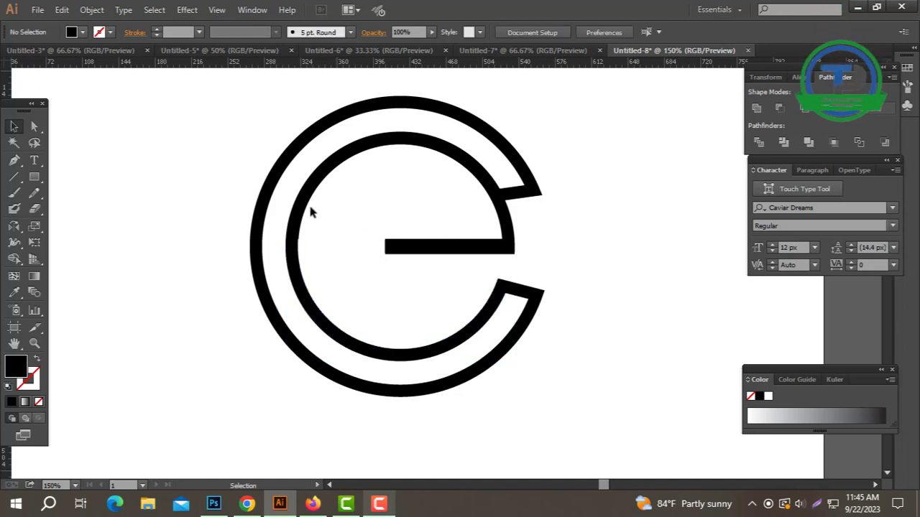
Fill the inner ring's upper arc and the horizontal bar with yellow FFFF00.
{"action": "left_click", "coordinate": [304, 202]}
{"action": "left_click", "coordinate": [494, 249], "text": "shift"}
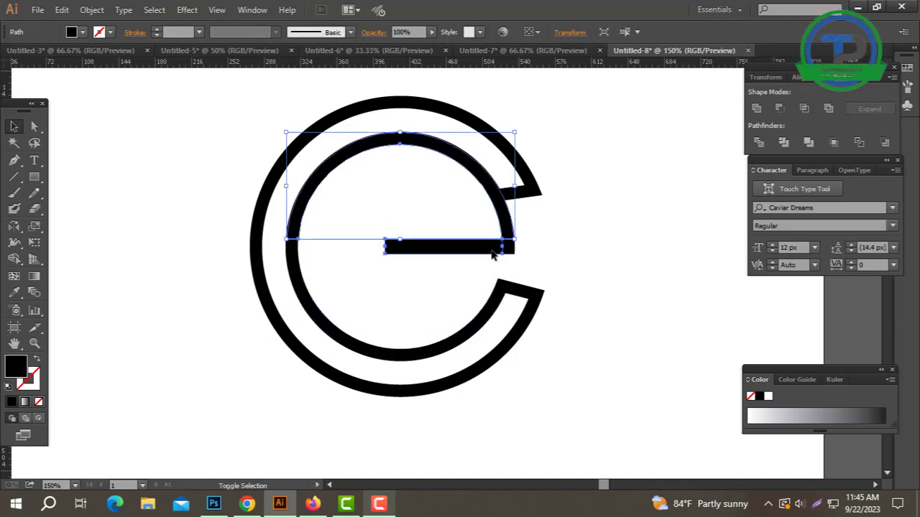
{"action": "double_click", "coordinate": [17, 368]}
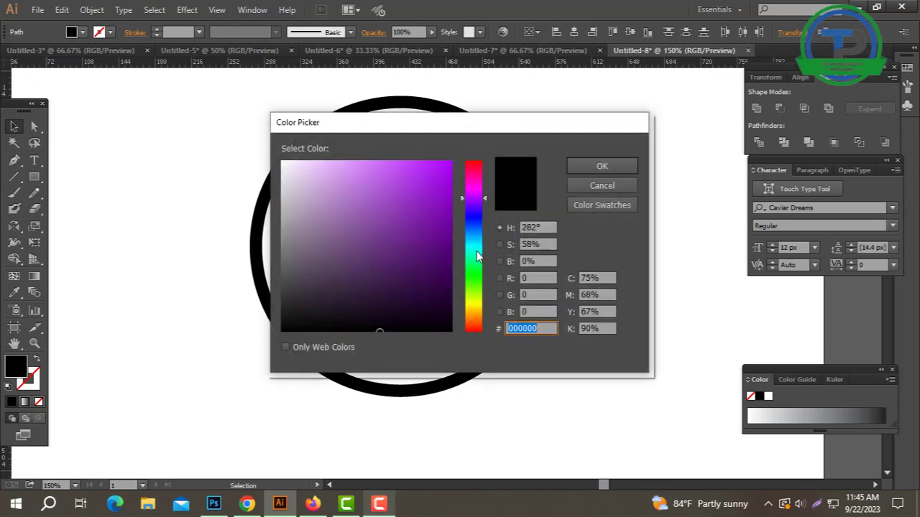
{"action": "left_click", "coordinate": [469, 304]}
{"action": "left_click_drag", "start_coordinate": [450, 282], "coordinate": [454, 159]}
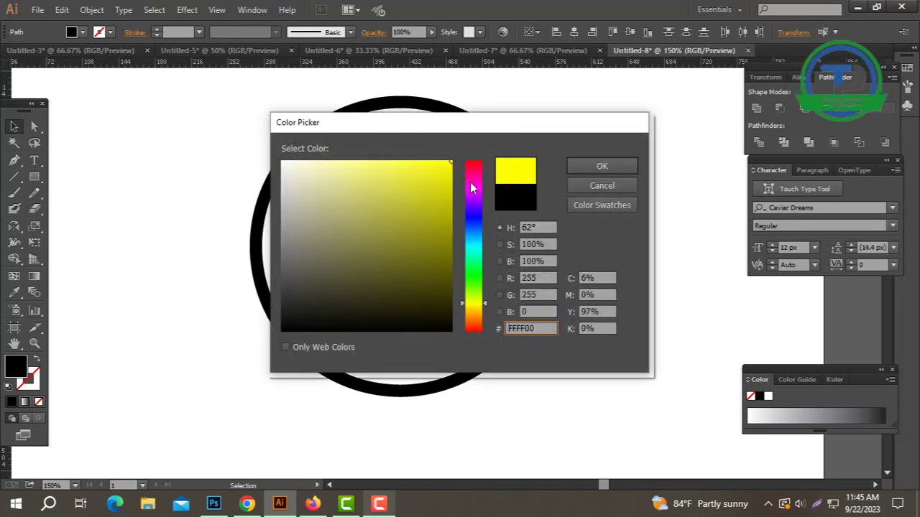
{"action": "left_click", "coordinate": [602, 167]}
{"action": "left_click", "coordinate": [606, 241]}
Color the small corner piece joining the bar and the arc with the arc's yellow using the Eyedropper.
{"action": "left_click", "coordinate": [508, 246]}
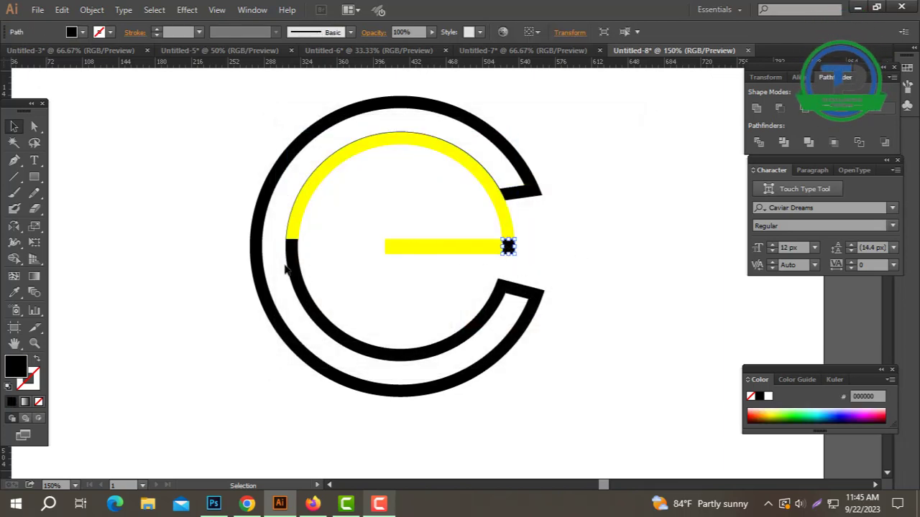
{"action": "left_click", "coordinate": [14, 293]}
{"action": "left_click", "coordinate": [510, 207]}
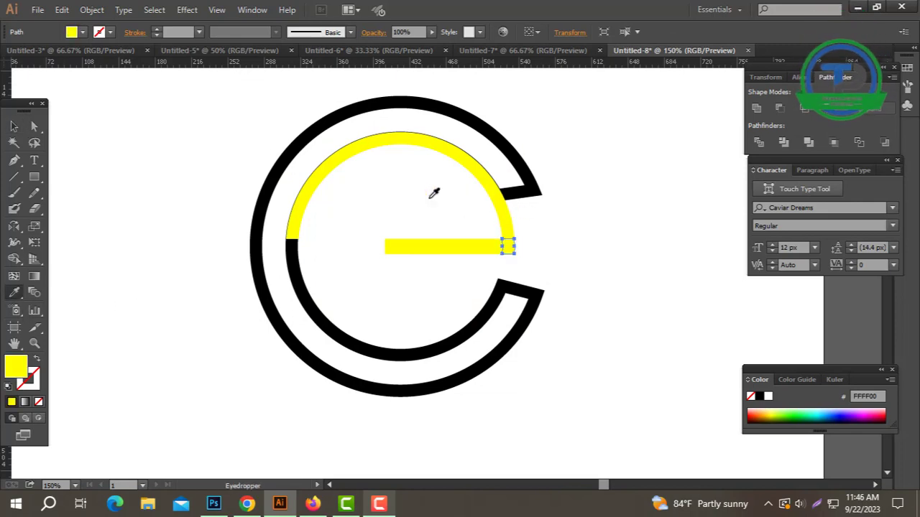
Make an enlarged concentric copy of the yellow upper arc that reaches the inner edge of the black outer ring.
{"action": "left_click", "coordinate": [16, 128]}
{"action": "left_click", "coordinate": [660, 215]}
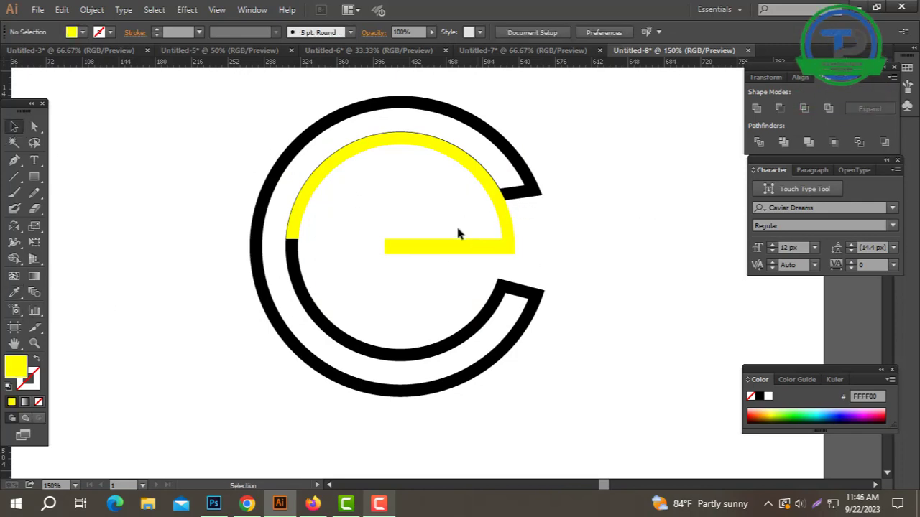
{"action": "left_click", "coordinate": [496, 220]}
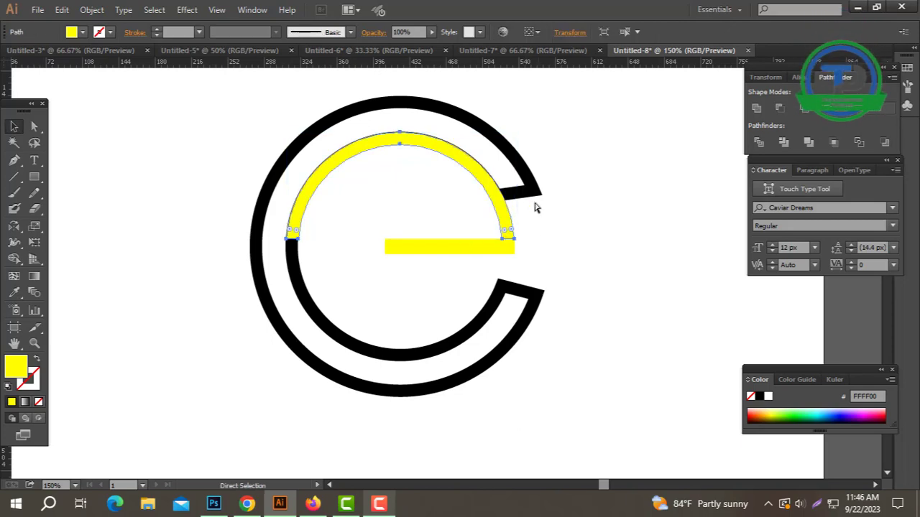
{"action": "key", "text": "v"}
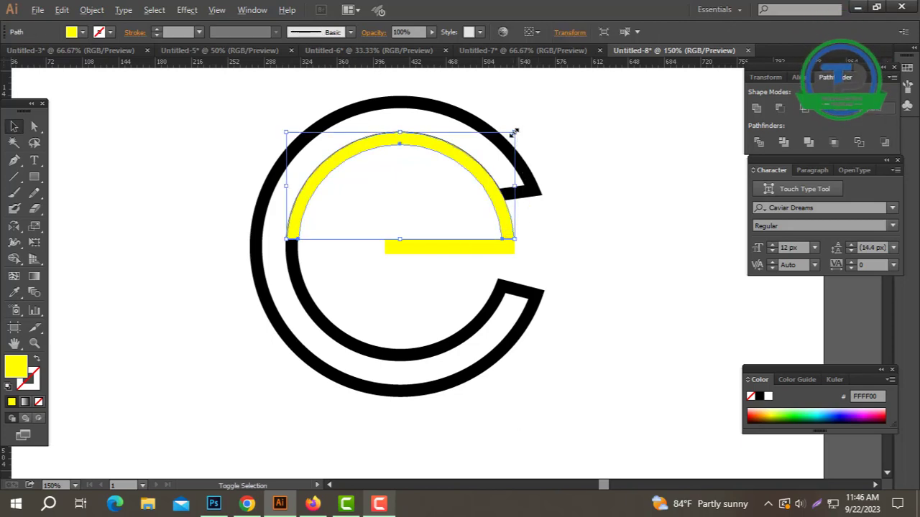
{"action": "left_click_drag", "start_coordinate": [401, 134], "coordinate": [400, 110]}
{"action": "left_click", "coordinate": [616, 184]}
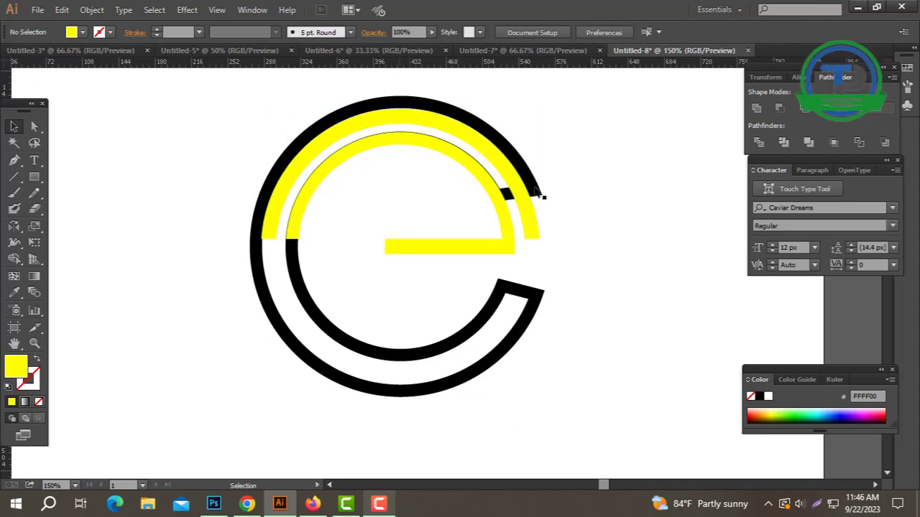
Subtract the enlarged yellow arc from the black letter C with Minus Front, cutting through its upper end cap.
{"action": "left_click", "coordinate": [528, 232]}
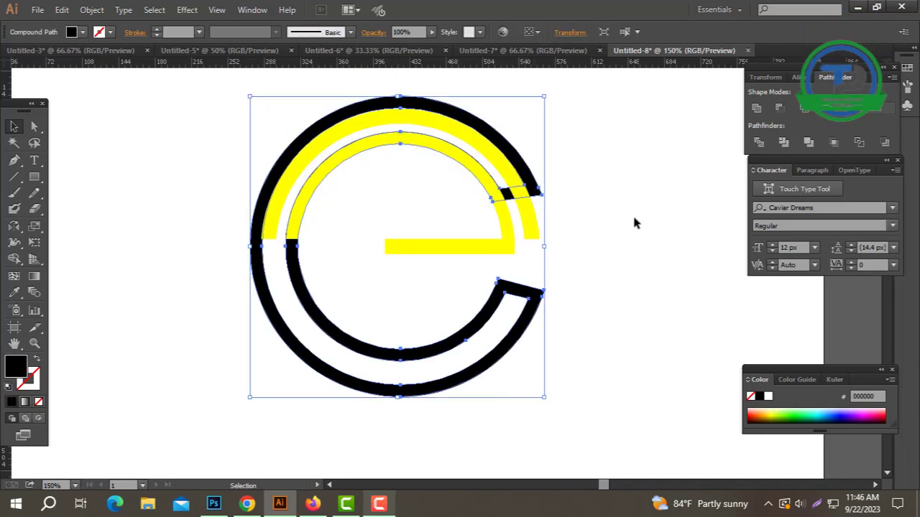
{"action": "left_click", "coordinate": [780, 110]}
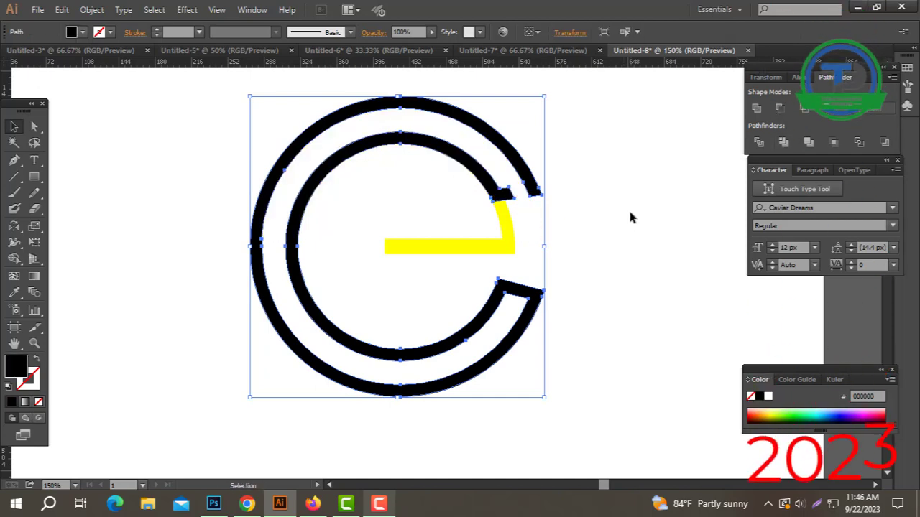
{"action": "right_click", "coordinate": [609, 196]}
{"action": "left_click", "coordinate": [633, 274]}
{"action": "left_click", "coordinate": [595, 175]}
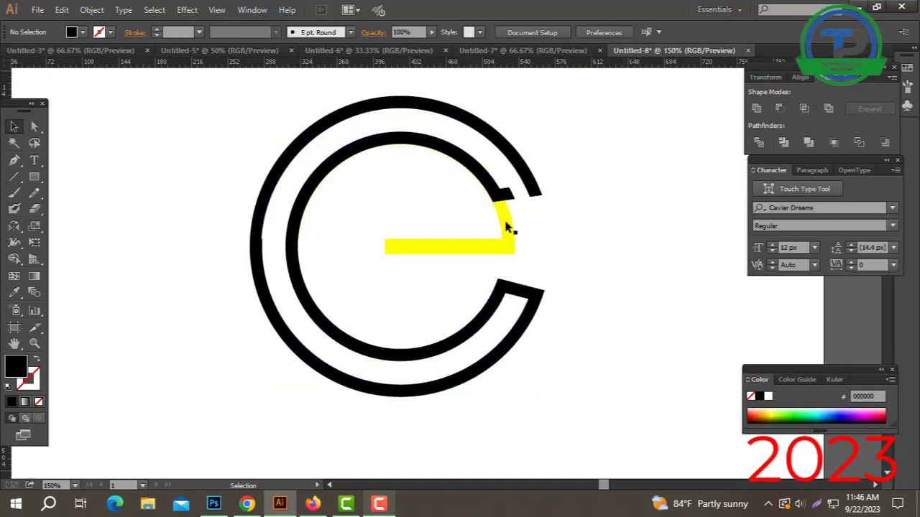
Make a slightly enlarged concentric copy of the inner yellow arc so it sits just outside the black inner ring.
{"action": "left_click", "coordinate": [510, 223]}
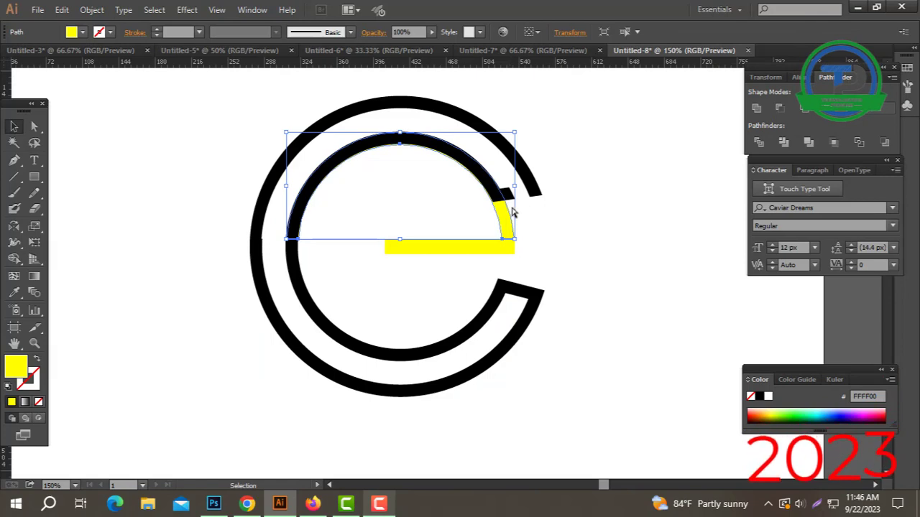
{"action": "left_click", "coordinate": [400, 135]}
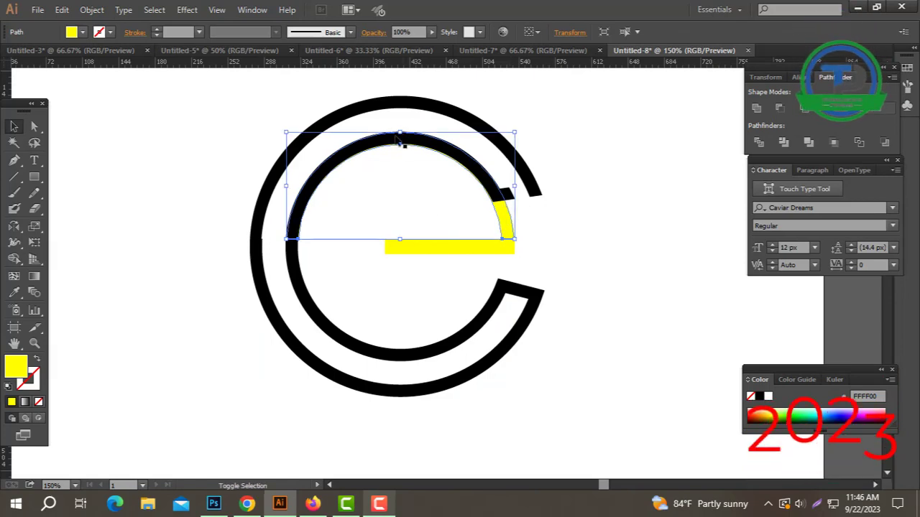
{"action": "left_click_drag", "start_coordinate": [400, 134], "coordinate": [415, 120]}
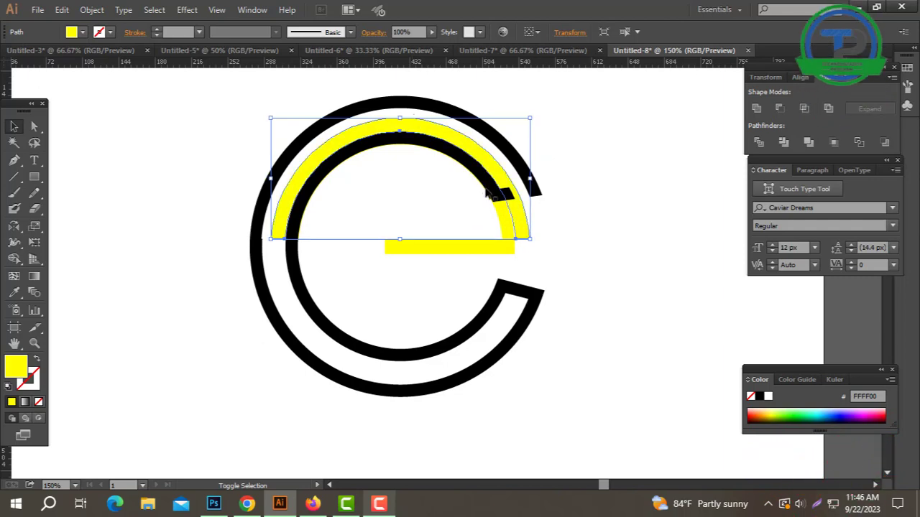
Try to subtract the new yellow arc copy from the black letter C with Minus Front.
{"action": "left_click", "coordinate": [534, 198], "text": "shift"}
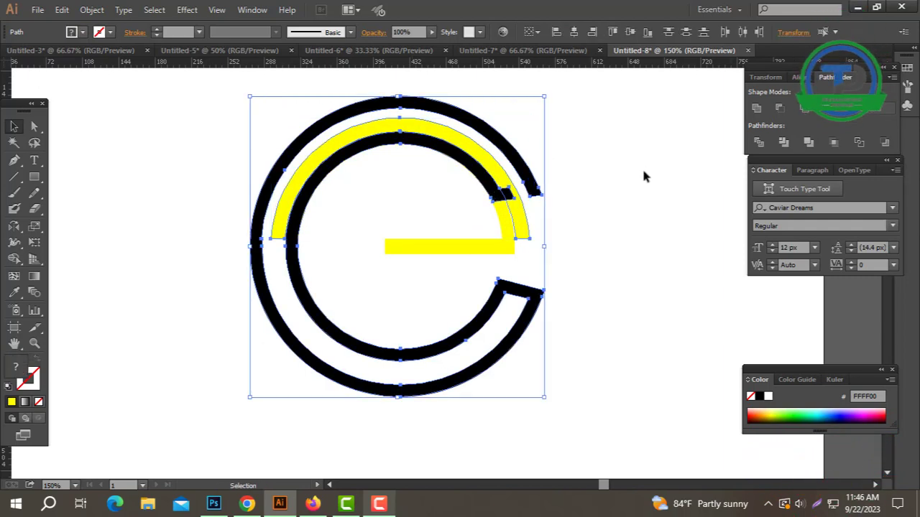
{"action": "left_click", "coordinate": [780, 109]}
{"action": "key", "text": "ctrl+z"}
{"action": "left_click", "coordinate": [604, 220]}
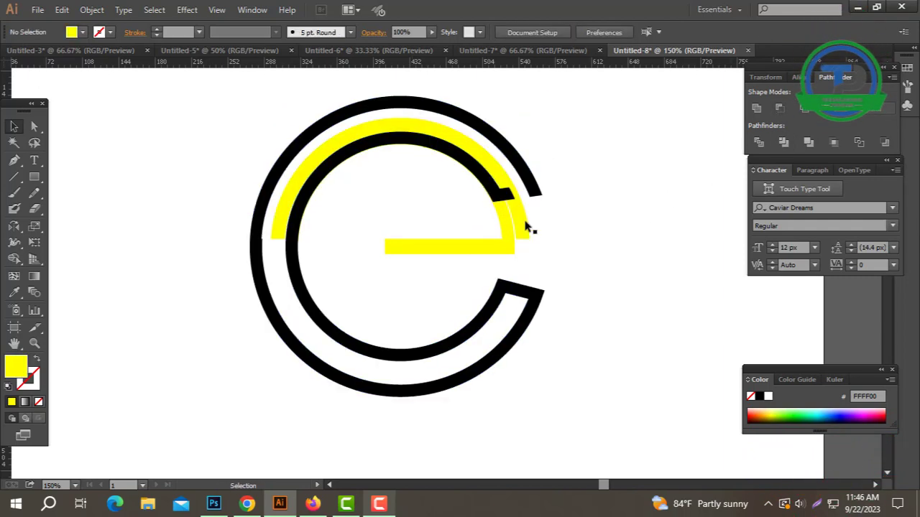
Bring the new yellow arc copy to the front and subtract it from the black C to remove the leftover cap piece.
{"action": "right_click", "coordinate": [527, 227]}
{"action": "mouse_move", "coordinate": [592, 421]}
{"action": "left_click", "coordinate": [708, 414]}
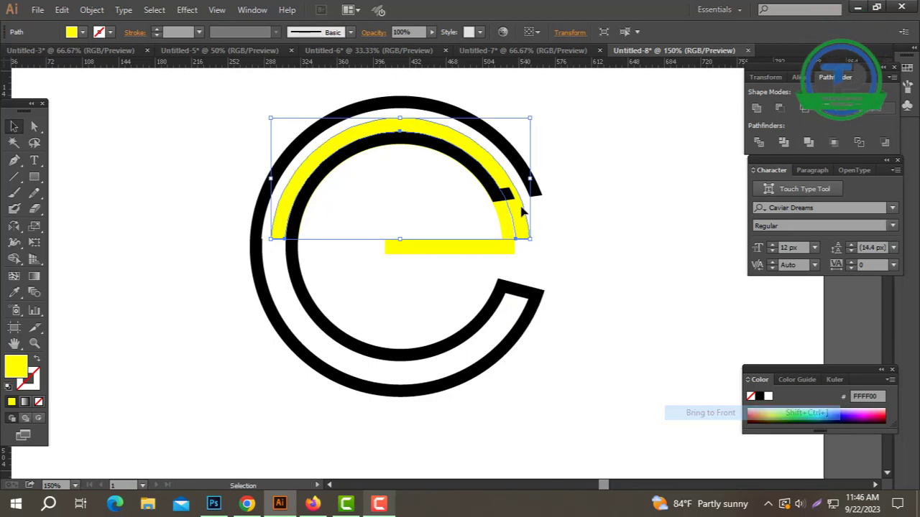
{"action": "left_click", "coordinate": [539, 185], "text": "shift"}
{"action": "left_click", "coordinate": [778, 107]}
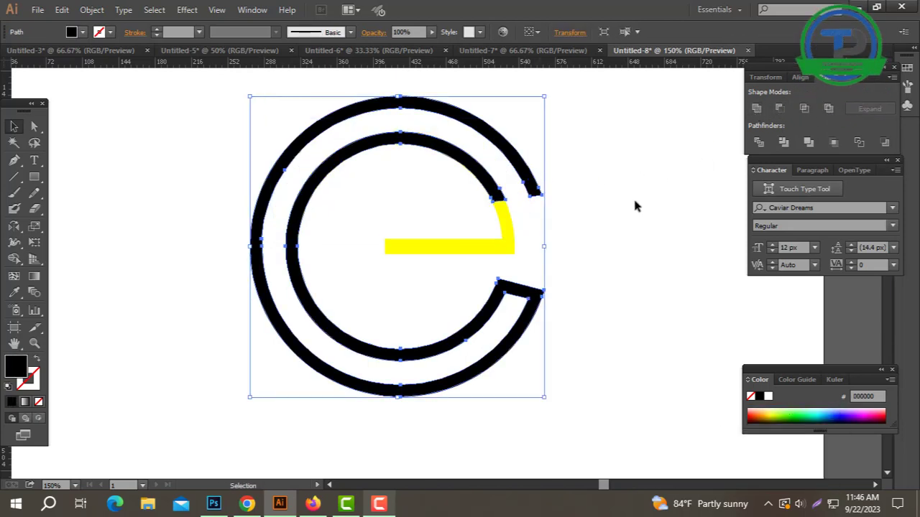
{"action": "left_click", "coordinate": [573, 257]}
Delete the unfilled leftover shapes inside the inner ring.
{"action": "left_click_drag", "start_coordinate": [515, 262], "coordinate": [456, 192]}
{"action": "left_click", "coordinate": [588, 271]}
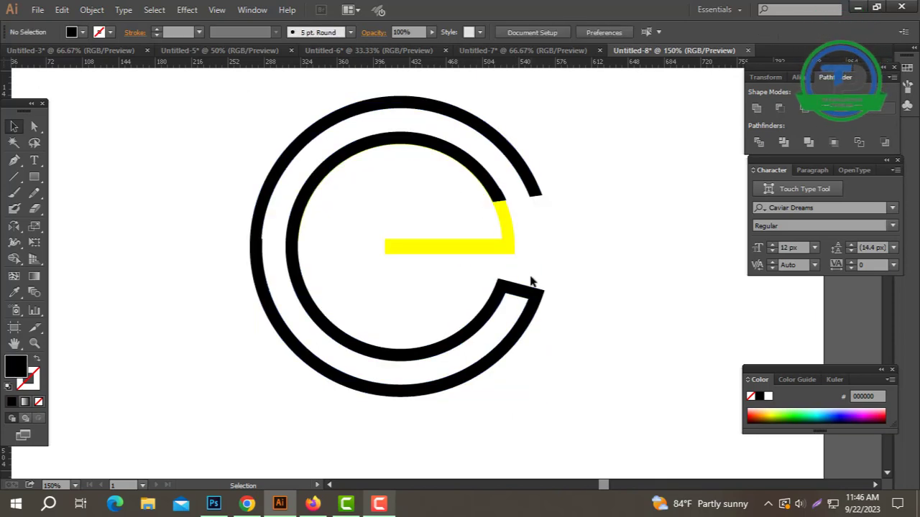
{"action": "left_click_drag", "start_coordinate": [455, 273], "coordinate": [455, 272]}
{"action": "key", "text": "Delete"}
{"action": "left_click_drag", "start_coordinate": [358, 199], "coordinate": [361, 270]}
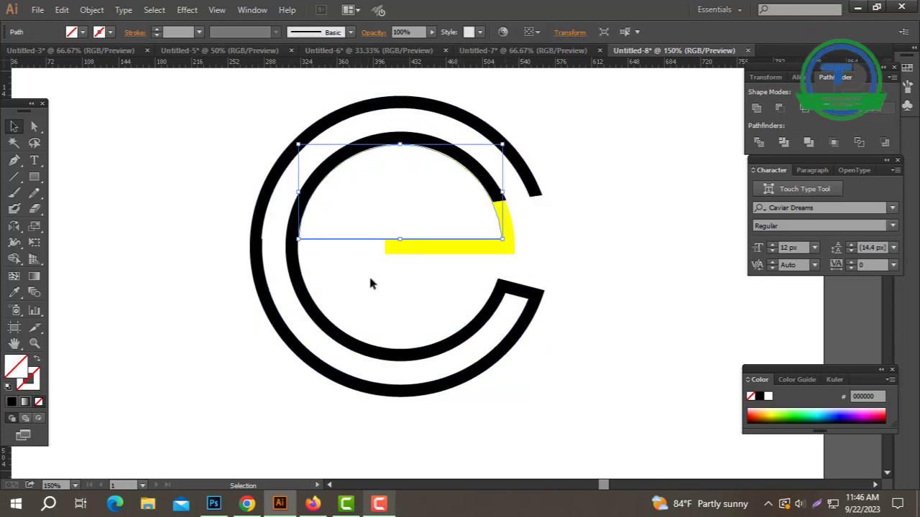
Unite the black C, the yellow arc, the corner piece and the bar into one black shape.
{"action": "left_click_drag", "start_coordinate": [220, 351], "coordinate": [220, 352]}
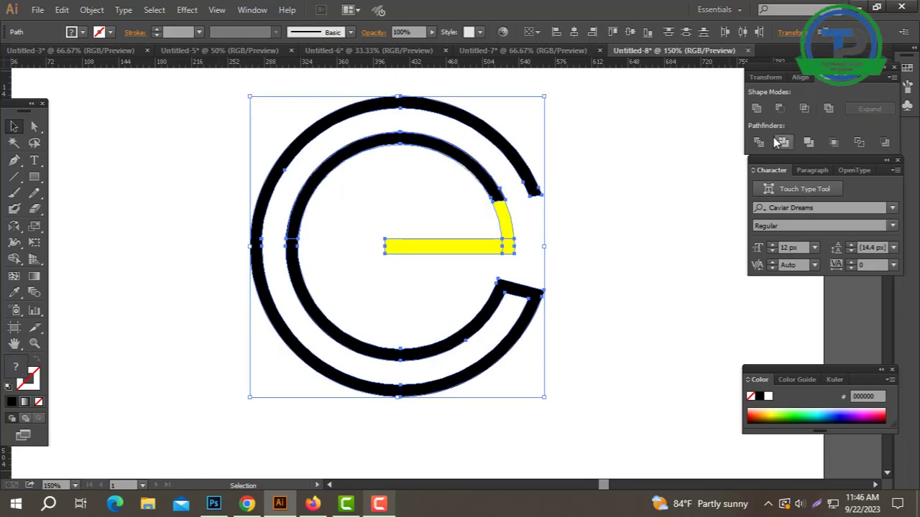
{"action": "left_click", "coordinate": [756, 108]}
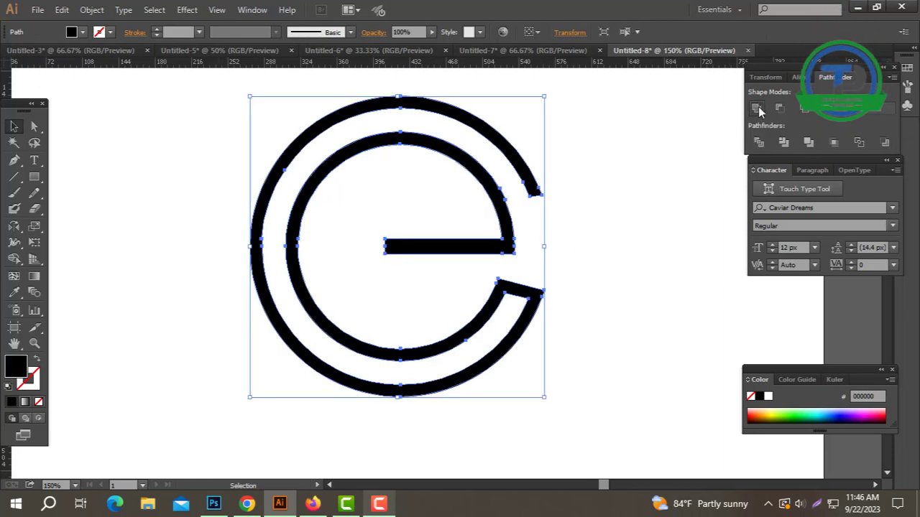
{"action": "left_click", "coordinate": [602, 234]}
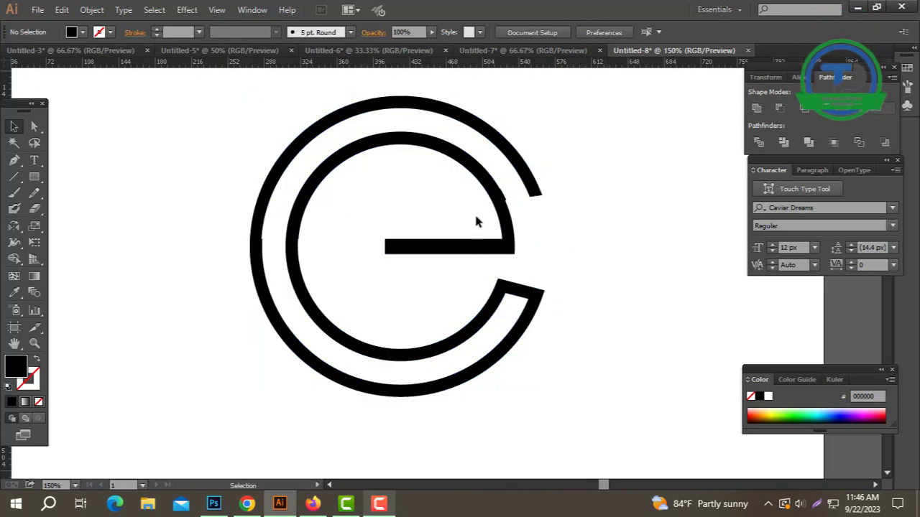
{"action": "left_click", "coordinate": [261, 238]}
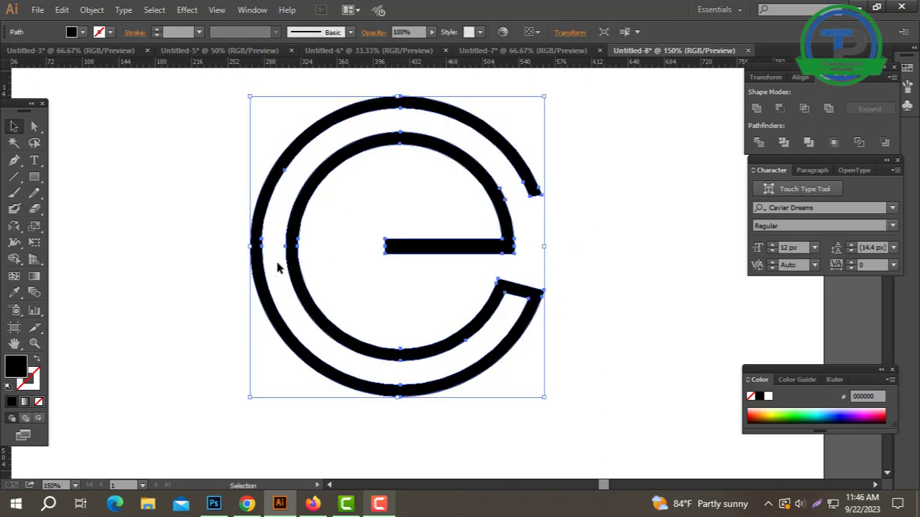
{"action": "left_click", "coordinate": [278, 264]}
Delete the protruding anchor point of the bump on the inner ring's upper-right outer edge with the Delete Anchor Point tool.
{"action": "left_click", "coordinate": [502, 244], "text": "ctrl"}
{"action": "left_click", "coordinate": [453, 232], "text": "ctrl"}
{"action": "left_click", "coordinate": [431, 230], "text": "ctrl"}
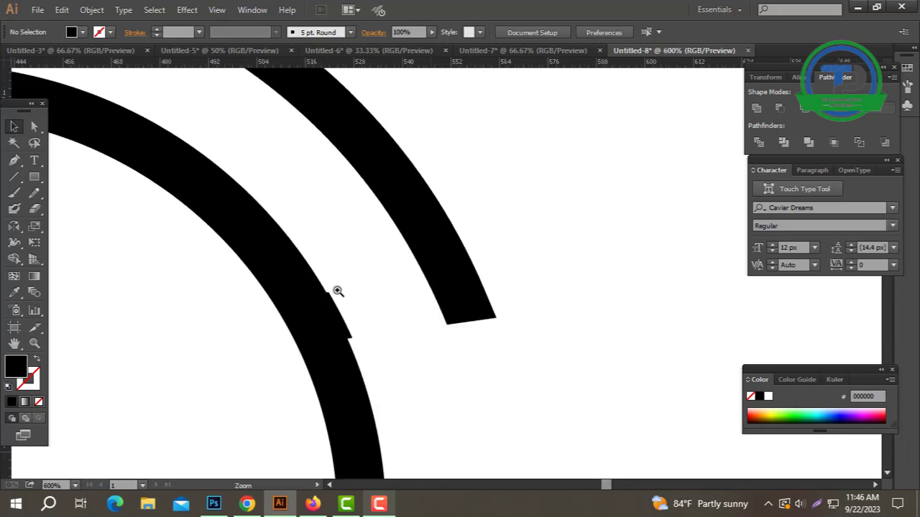
{"action": "left_click", "coordinate": [360, 309], "text": "ctrl"}
{"action": "left_click", "coordinate": [381, 332], "text": "ctrl"}
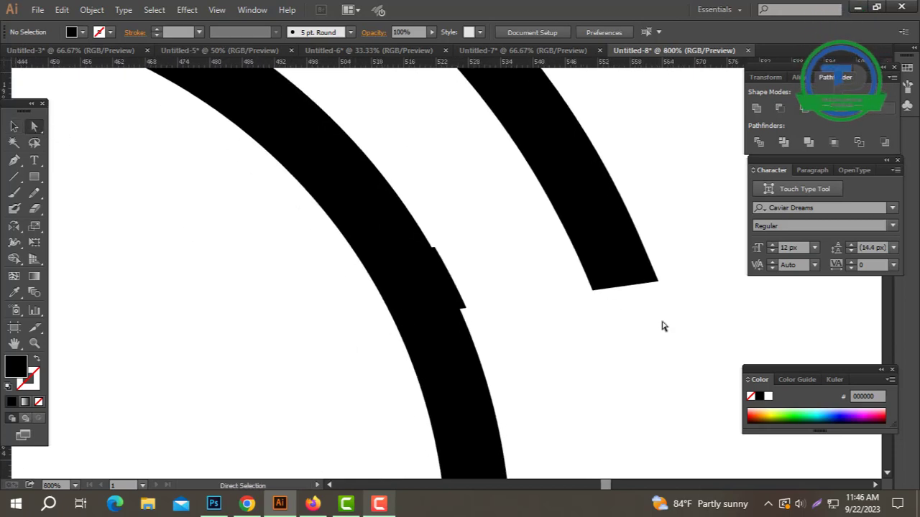
{"action": "left_click", "coordinate": [463, 309]}
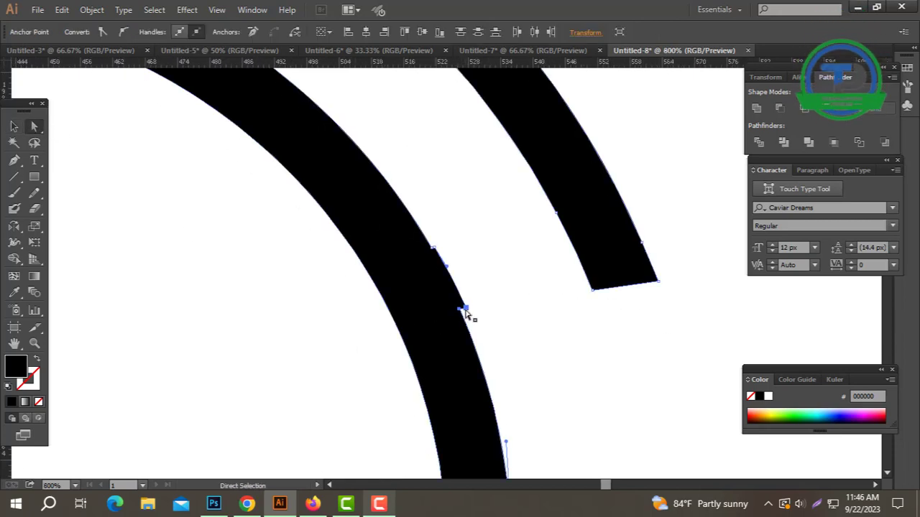
{"action": "left_click", "coordinate": [464, 311]}
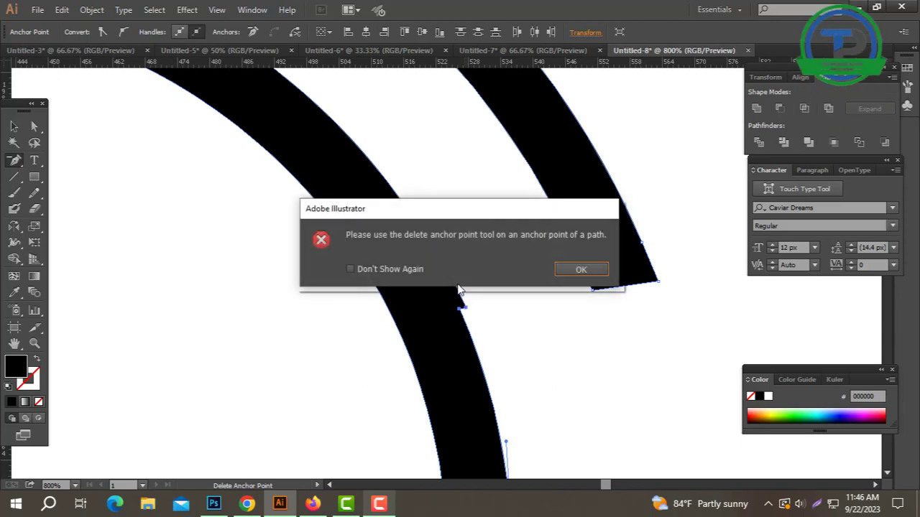
{"action": "left_click", "coordinate": [590, 267]}
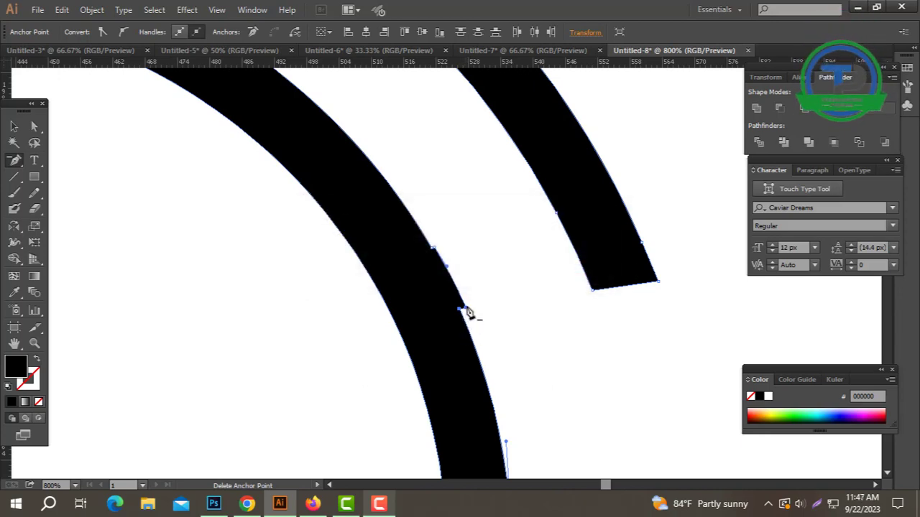
{"action": "left_click", "coordinate": [465, 311]}
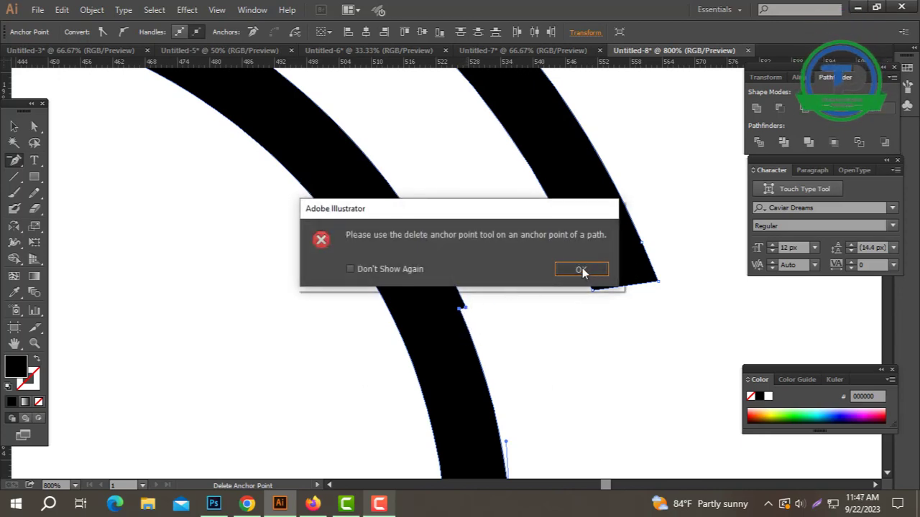
{"action": "left_click", "coordinate": [581, 270]}
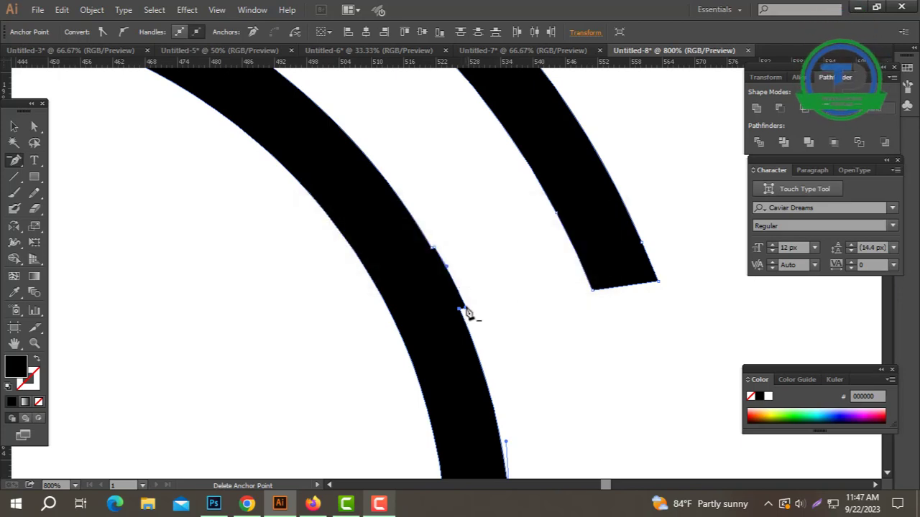
{"action": "left_click", "coordinate": [435, 250]}
{"action": "left_click", "coordinate": [580, 270]}
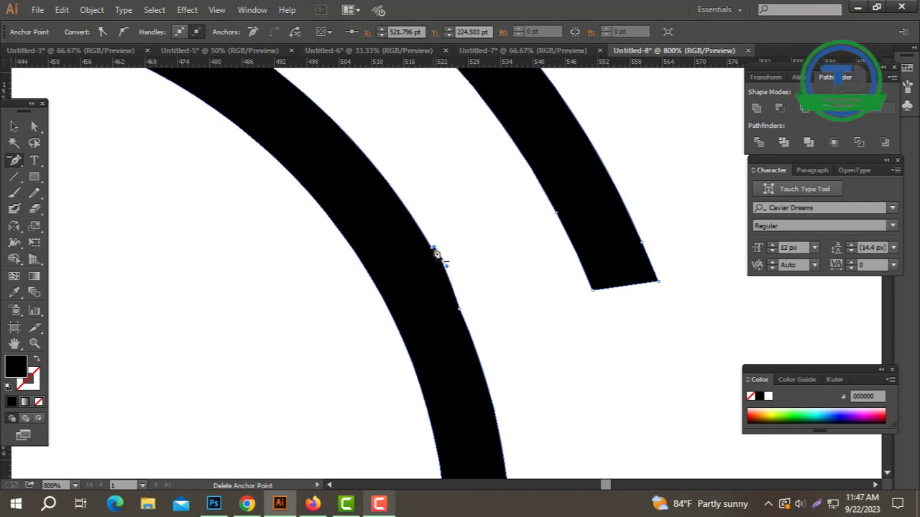
{"action": "left_click", "coordinate": [13, 127]}
{"action": "left_click", "coordinate": [536, 293]}
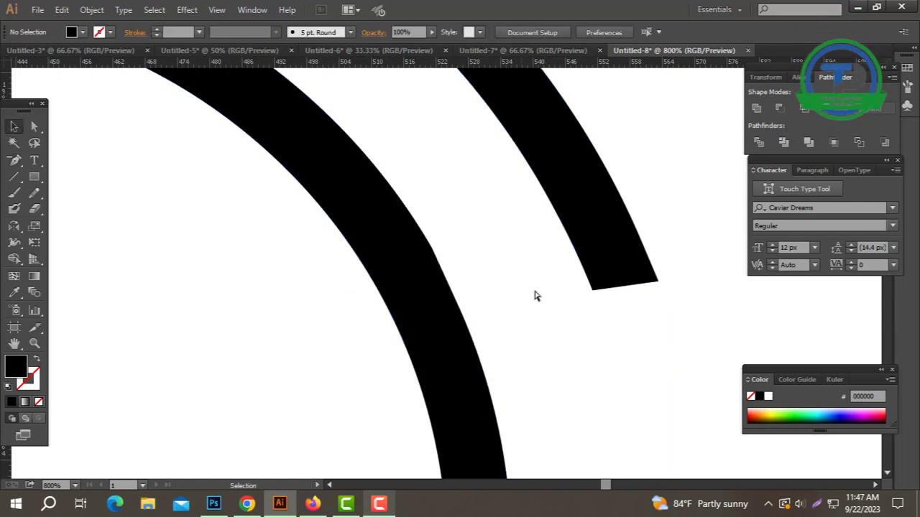
Round the remaining kinks on the inner ring's upper-right outer edge into a smooth curve by adjusting their corners.
{"action": "left_click", "coordinate": [531, 289], "text": "ctrl+alt"}
{"action": "left_click", "coordinate": [34, 125]}
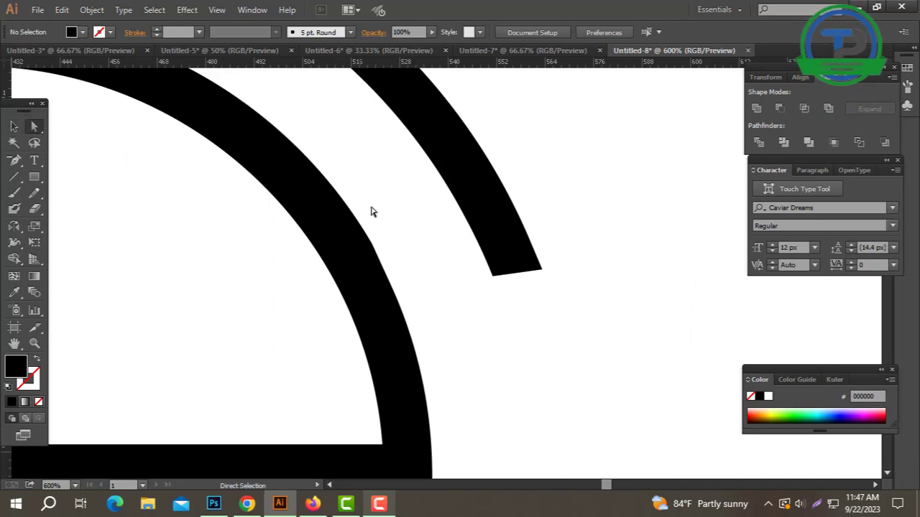
{"action": "left_click_drag", "start_coordinate": [373, 211], "coordinate": [362, 314]}
{"action": "left_click", "coordinate": [422, 281]}
{"action": "left_click_drag", "start_coordinate": [431, 305], "coordinate": [340, 332]}
{"action": "left_click", "coordinate": [552, 321]}
Delete the anchor point forming the notch on the outer ring's left inner edge and round the remaining kink to 77.49 pt.
{"action": "left_click", "coordinate": [488, 291], "text": "ctrl+alt"}
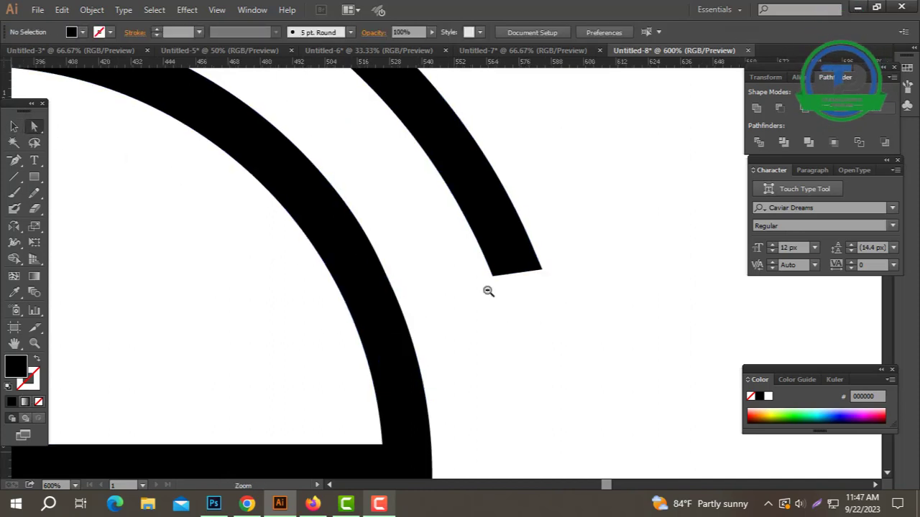
{"action": "left_click", "coordinate": [487, 291], "text": "ctrl+alt"}
{"action": "left_click", "coordinate": [477, 295], "text": "ctrl+alt"}
{"action": "left_click_drag", "start_coordinate": [513, 282], "coordinate": [842, 253]}
{"action": "left_click", "coordinate": [440, 278], "text": "ctrl"}
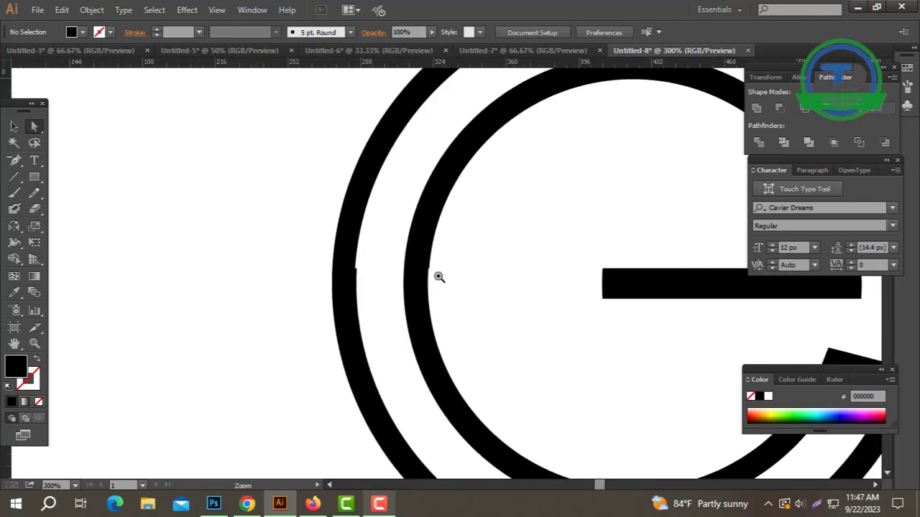
{"action": "left_click", "coordinate": [440, 277], "text": "ctrl"}
{"action": "left_click", "coordinate": [441, 279], "text": "ctrl"}
{"action": "left_click_drag", "start_coordinate": [399, 241], "coordinate": [331, 285]}
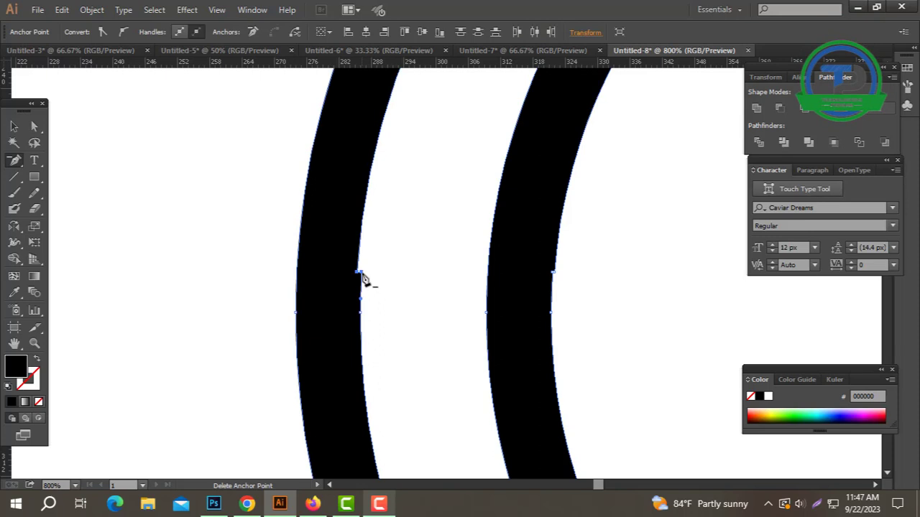
{"action": "left_click", "coordinate": [361, 275]}
{"action": "left_click", "coordinate": [584, 269]}
{"action": "left_click", "coordinate": [361, 276]}
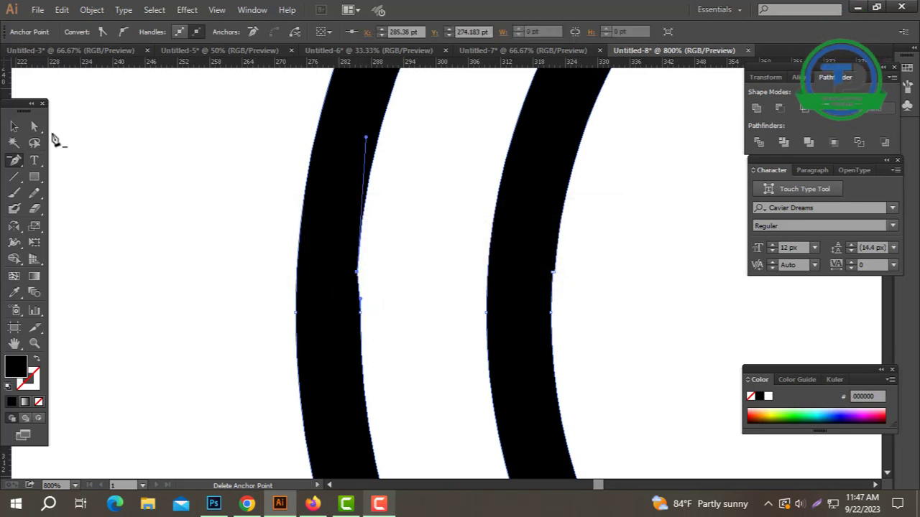
{"action": "left_click", "coordinate": [34, 126]}
{"action": "left_click_drag", "start_coordinate": [845, 289], "coordinate": [834, 294]}
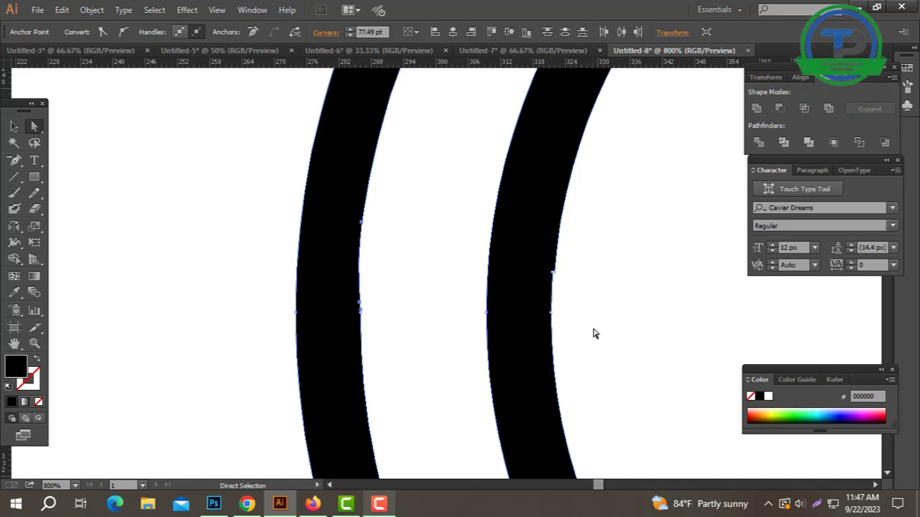
Round the remaining kink on the inner ring's left inner edge into a smooth curve.
{"action": "left_click", "coordinate": [602, 320]}
{"action": "key", "text": "space"}
{"action": "left_click_drag", "start_coordinate": [611, 300], "coordinate": [513, 300]}
{"action": "left_click_drag", "start_coordinate": [528, 249], "coordinate": [435, 289]}
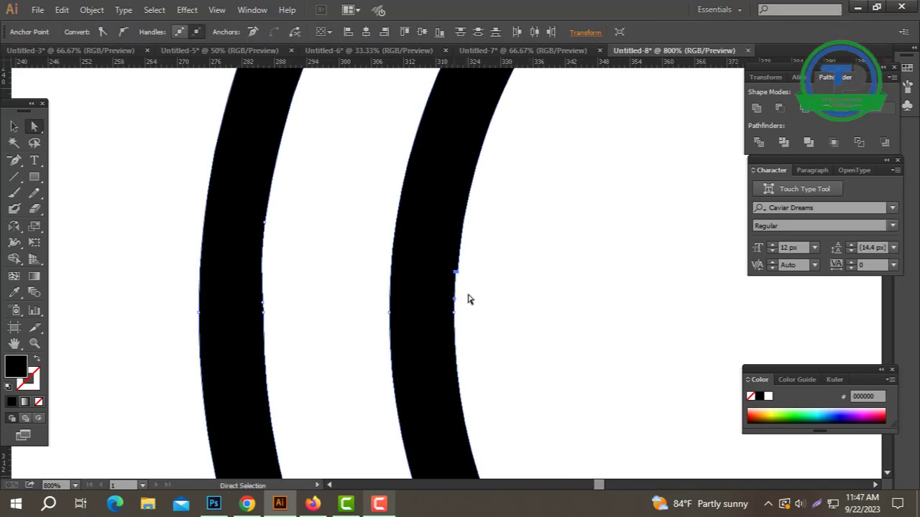
Try to delete the anchor point on the inner ring's left inner edge with the Delete Anchor Point tool.
{"action": "left_click", "coordinate": [459, 277]}
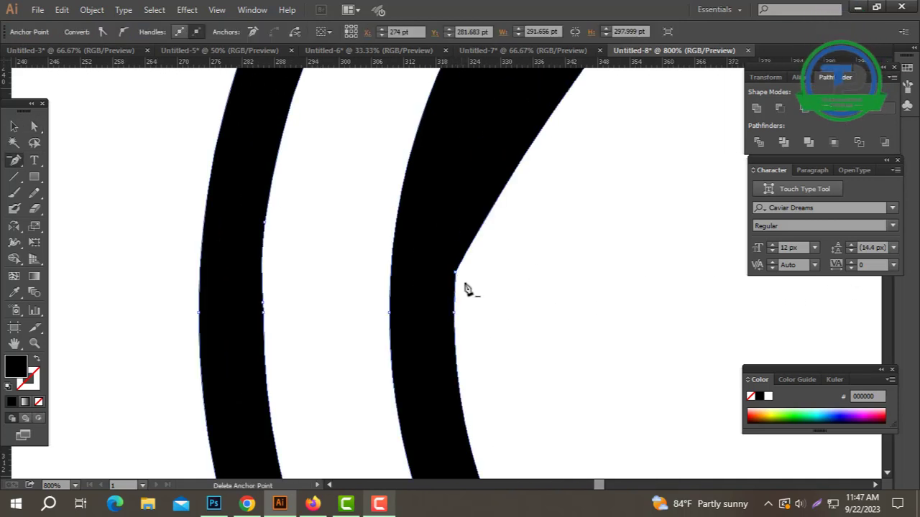
{"action": "left_click", "coordinate": [457, 276]}
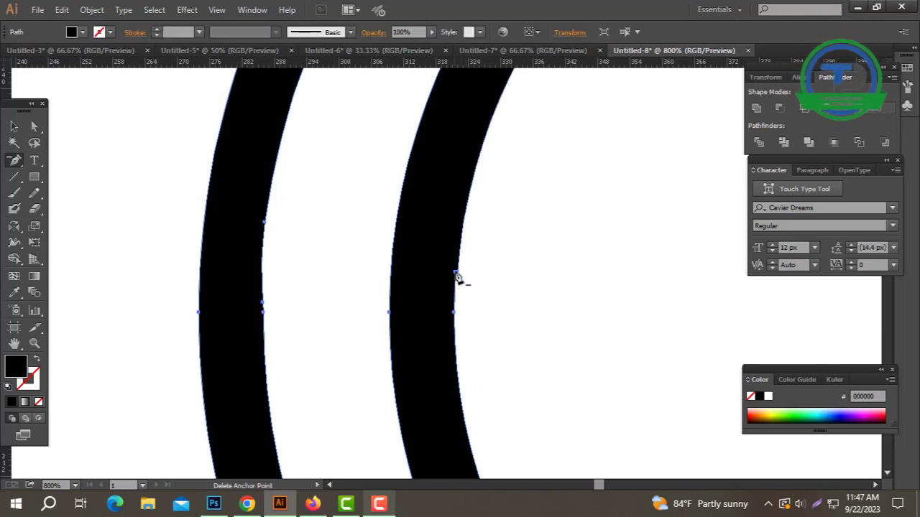
{"action": "left_click", "coordinate": [456, 275]}
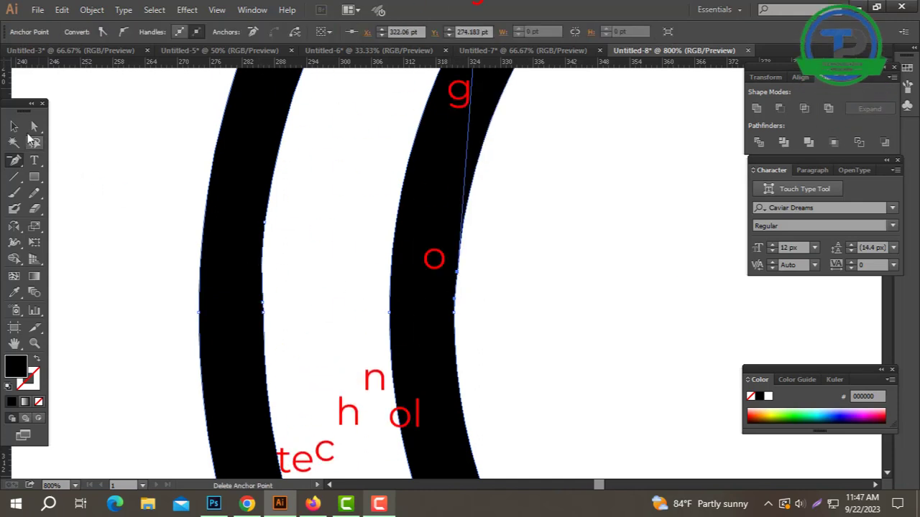
{"action": "key", "text": "a"}
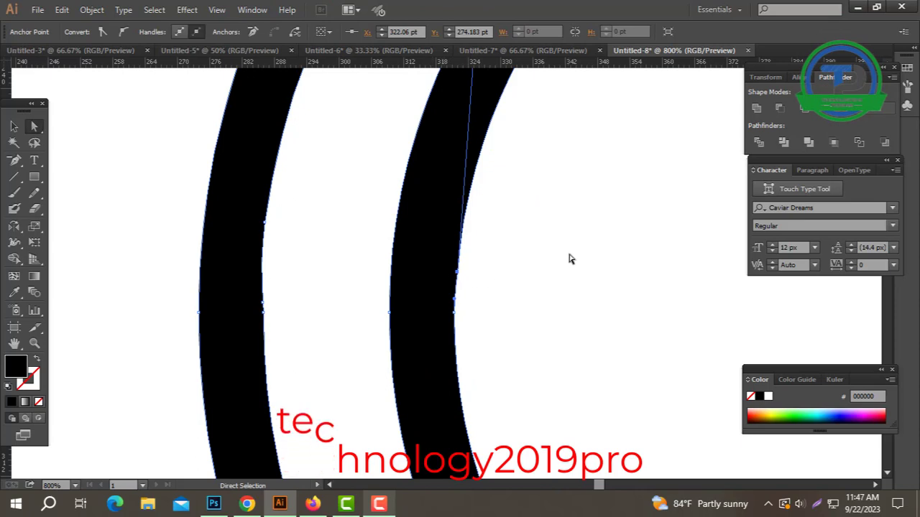
{"action": "left_click", "coordinate": [569, 259]}
Paste the pen nib artwork beside the circular emblem and fill it black by sampling the bar's colour with the Eyedropper.
{"action": "left_click", "coordinate": [516, 255], "text": "ctrl+alt"}
{"action": "left_click", "coordinate": [515, 254], "text": "ctrl+alt"}
{"action": "left_click", "coordinate": [511, 257], "text": "ctrl+alt"}
{"action": "left_click", "coordinate": [495, 261], "text": "ctrl+alt"}
{"action": "left_click", "coordinate": [493, 263], "text": "ctrl+alt"}
{"action": "left_click", "coordinate": [443, 283], "text": "ctrl+alt"}
{"action": "left_click", "coordinate": [445, 283], "text": "ctrl+alt"}
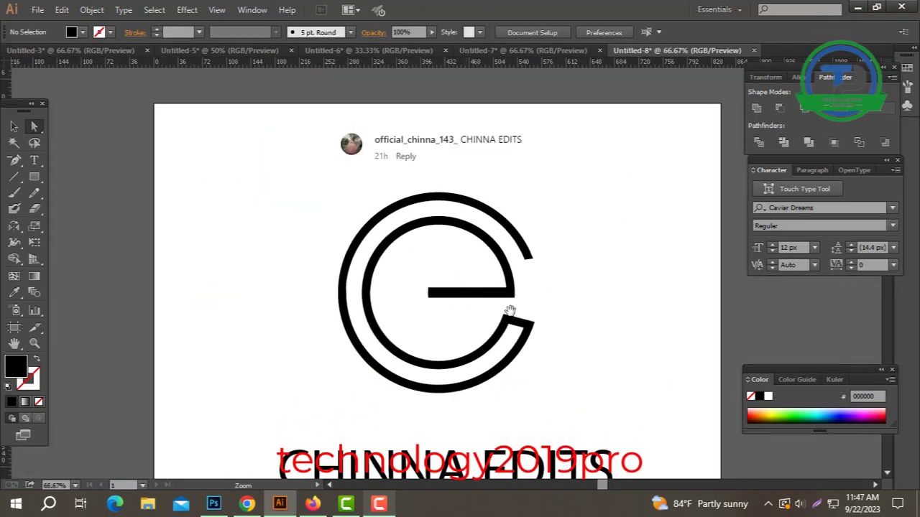
{"action": "key", "text": "ctrl+minus"}
{"action": "left_click", "coordinate": [15, 128]}
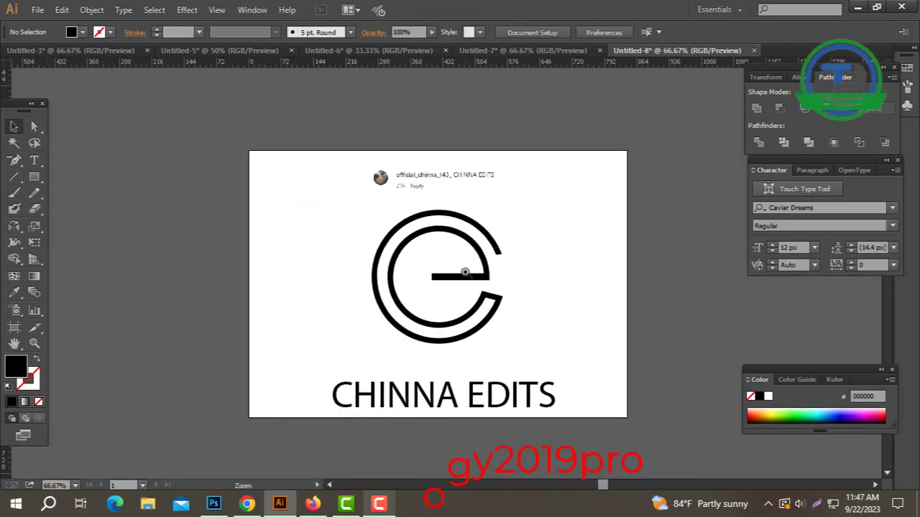
{"action": "left_click", "coordinate": [465, 271], "text": "ctrl"}
{"action": "key", "text": "ctrl+v"}
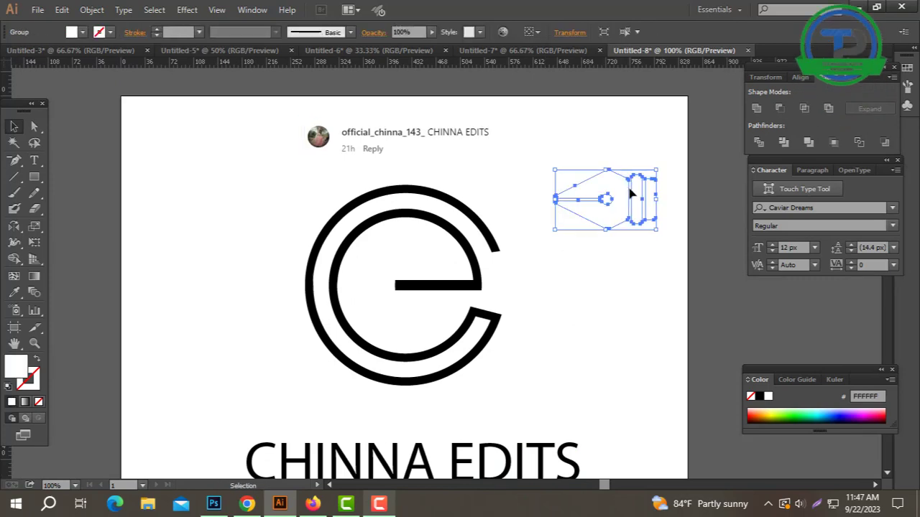
{"action": "left_click", "coordinate": [403, 284]}
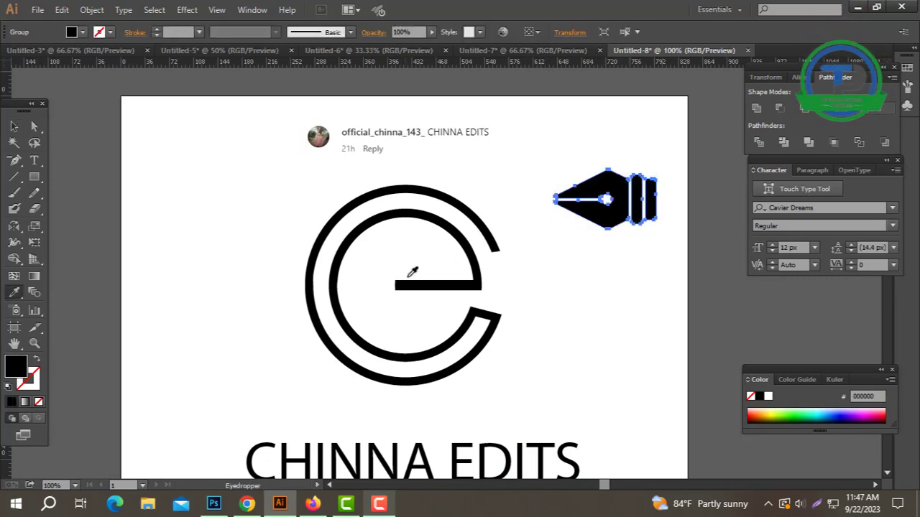
{"action": "left_click", "coordinate": [14, 126]}
{"action": "left_click", "coordinate": [687, 247]}
Scale the pen nib down and place it against the free left end of the emblem's horizontal bar.
{"action": "left_click", "coordinate": [627, 199]}
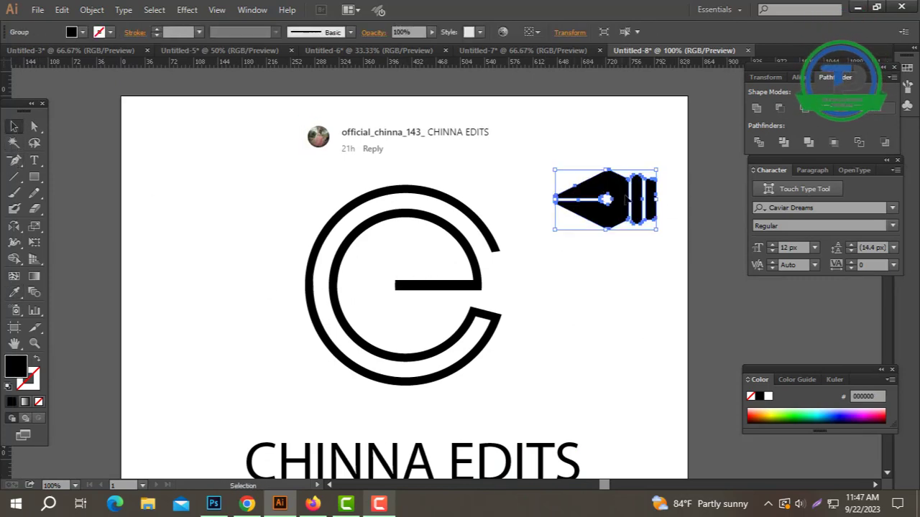
{"action": "left_click_drag", "start_coordinate": [368, 286], "coordinate": [355, 286]}
{"action": "left_click", "coordinate": [429, 306]}
{"action": "left_click", "coordinate": [452, 303], "text": "ctrl"}
{"action": "left_click", "coordinate": [451, 303], "text": "ctrl"}
{"action": "left_click", "coordinate": [393, 249], "text": "ctrl"}
{"action": "left_click_drag", "start_coordinate": [352, 218], "coordinate": [399, 298]}
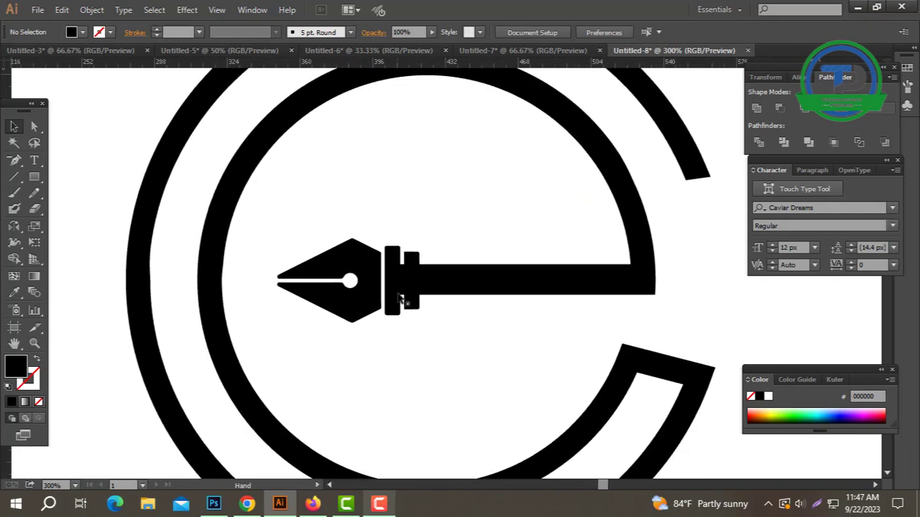
{"action": "key", "text": "ctrl+a"}
{"action": "left_click_drag", "start_coordinate": [446, 319], "coordinate": [386, 312]}
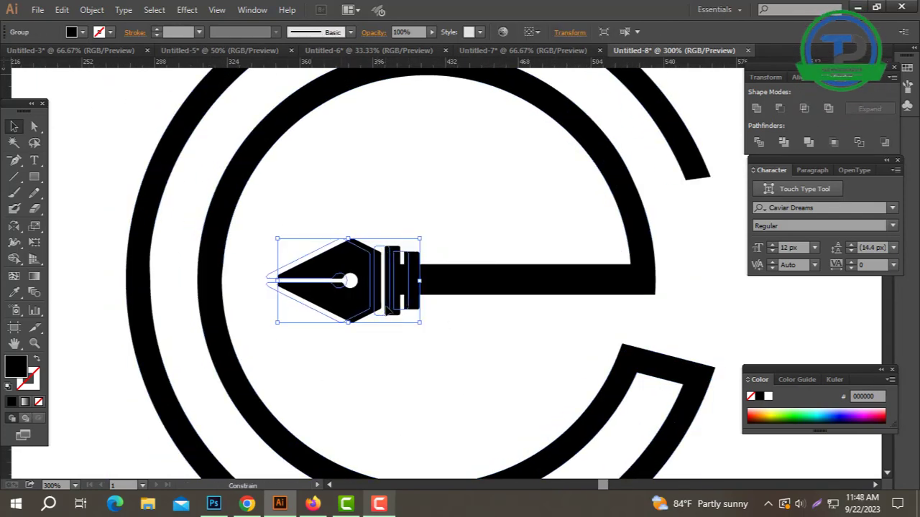
{"action": "left_click", "coordinate": [408, 339]}
Unite the pen nib with the circular black emblem.
{"action": "left_click", "coordinate": [480, 312], "text": "ctrl+alt"}
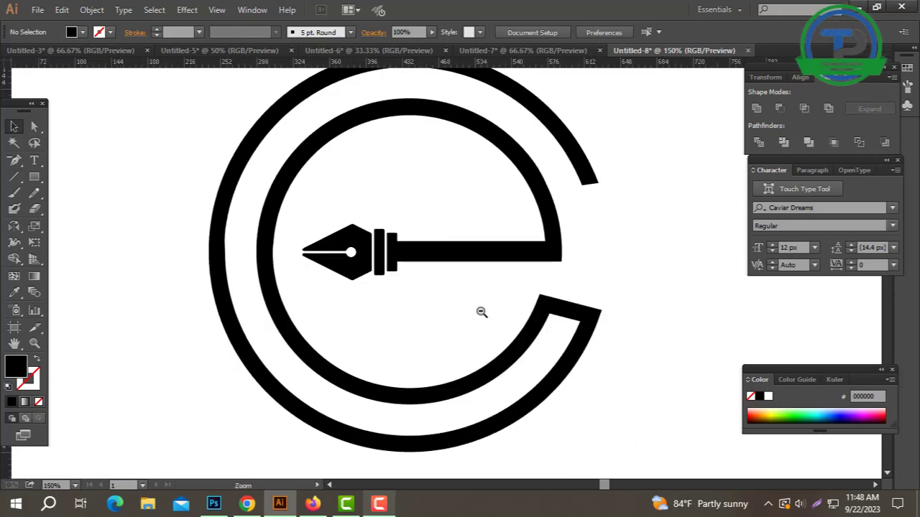
{"action": "left_click", "coordinate": [481, 312], "text": "ctrl+alt"}
{"action": "left_click", "coordinate": [481, 312], "text": "ctrl+alt"}
{"action": "left_click_drag", "start_coordinate": [478, 254], "coordinate": [482, 267]}
{"action": "left_click_drag", "start_coordinate": [272, 153], "coordinate": [270, 153]}
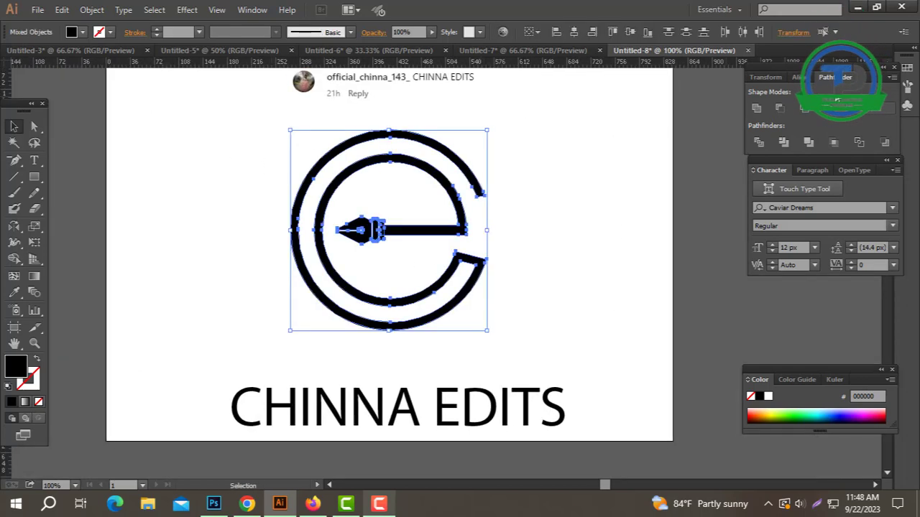
{"action": "left_click", "coordinate": [756, 109]}
{"action": "left_click", "coordinate": [604, 204]}
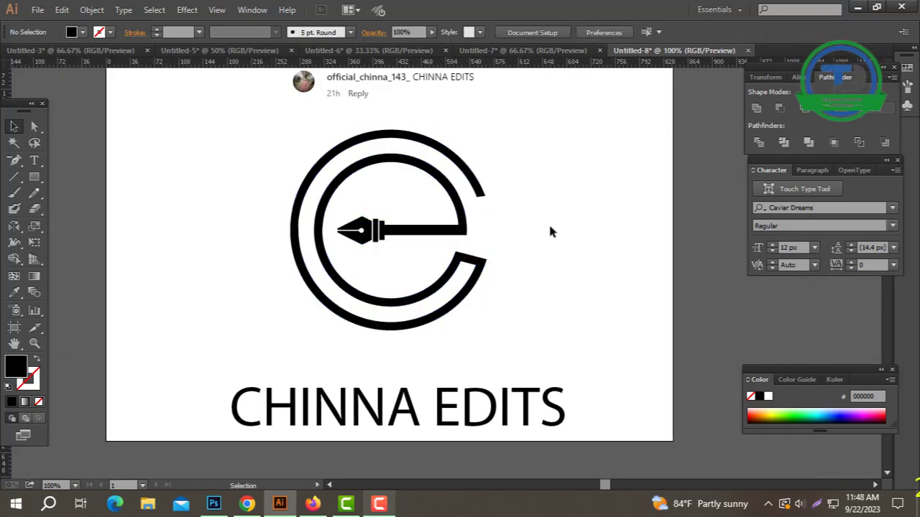
Group the emblem's shapes and scale the emblem down proportionally about its centre.
{"action": "left_click_drag", "start_coordinate": [242, 287], "coordinate": [241, 286]}
{"action": "right_click", "coordinate": [406, 214]}
{"action": "left_click", "coordinate": [440, 290]}
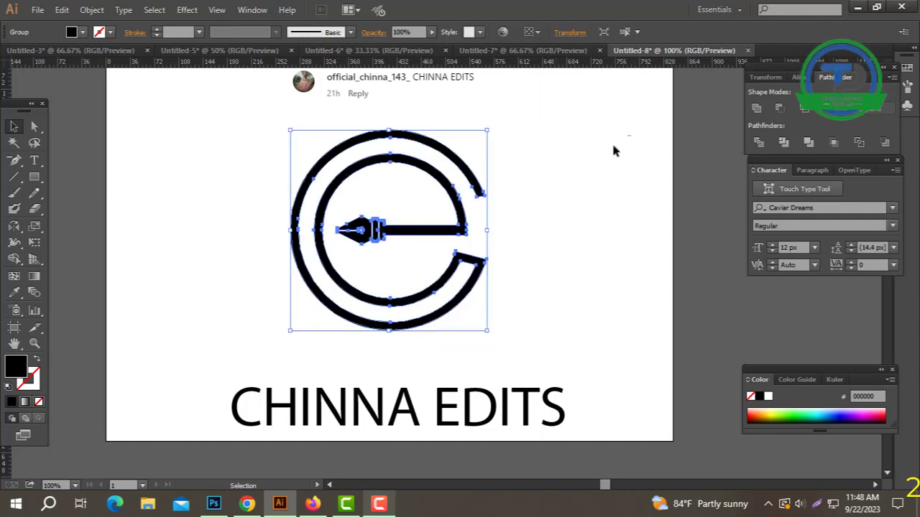
{"action": "left_click_drag", "start_coordinate": [389, 132], "coordinate": [430, 171]}
{"action": "left_click", "coordinate": [518, 248]}
Move the CHINNA EDITS text up below the emblem and set its font to Nexa-Bold.
{"action": "left_click_drag", "start_coordinate": [392, 414], "coordinate": [395, 340]}
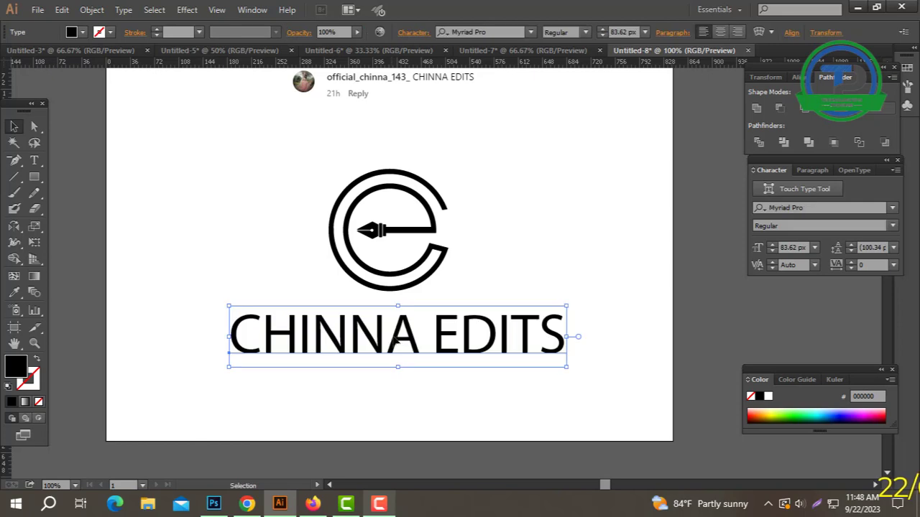
{"action": "left_click", "coordinate": [124, 10]}
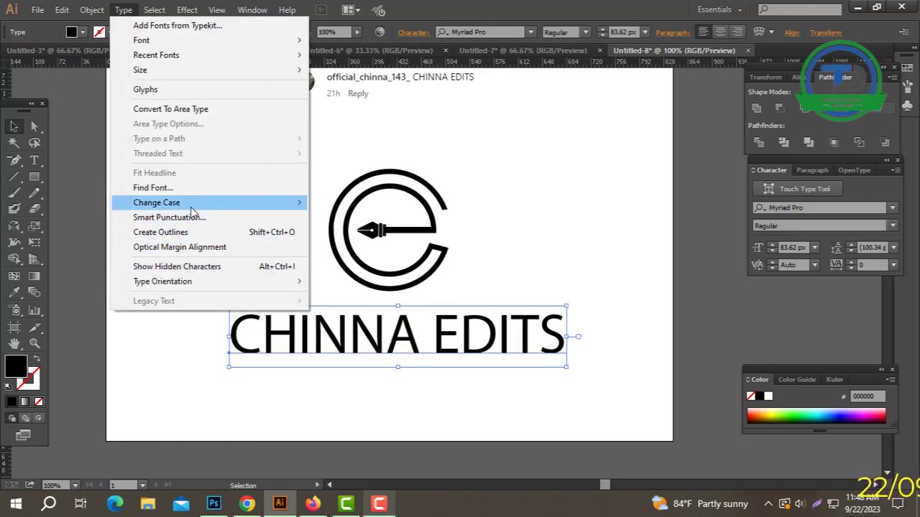
{"action": "mouse_move", "coordinate": [208, 204]}
{"action": "left_click", "coordinate": [381, 207]}
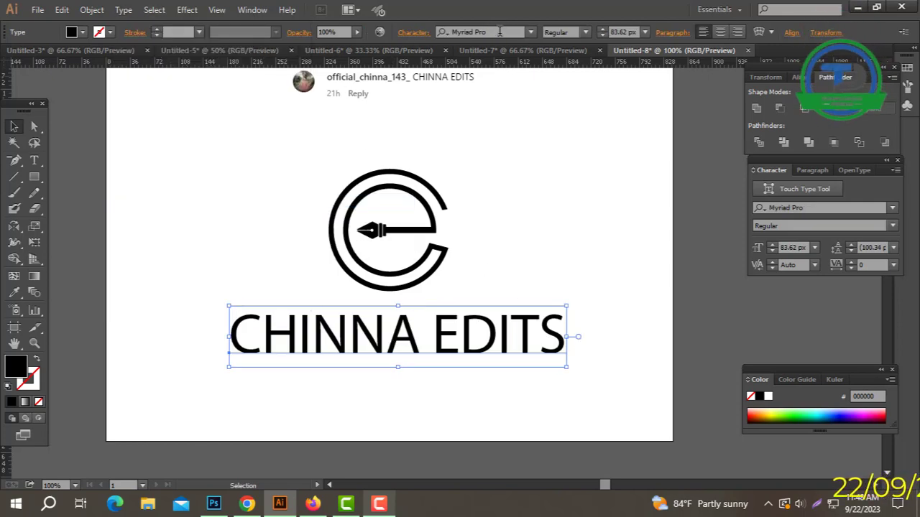
{"action": "type", "text": "nexa"}
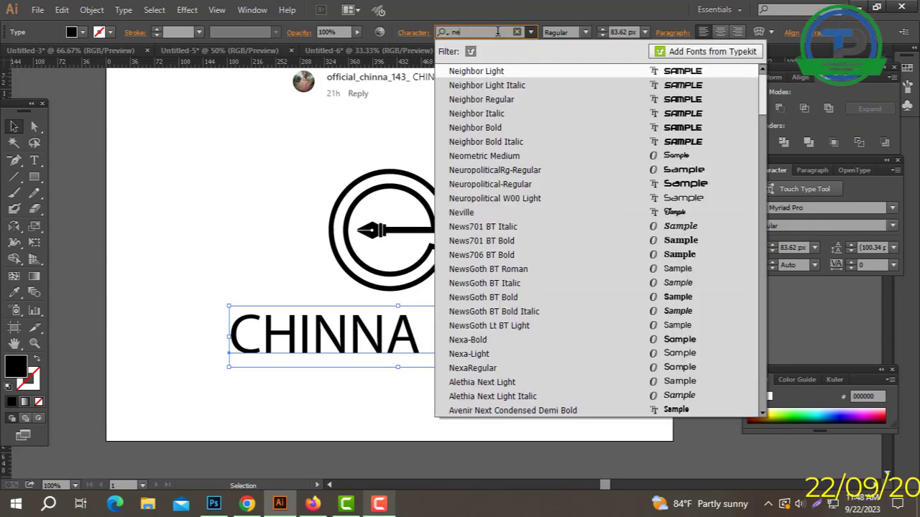
{"action": "key", "text": "Return"}
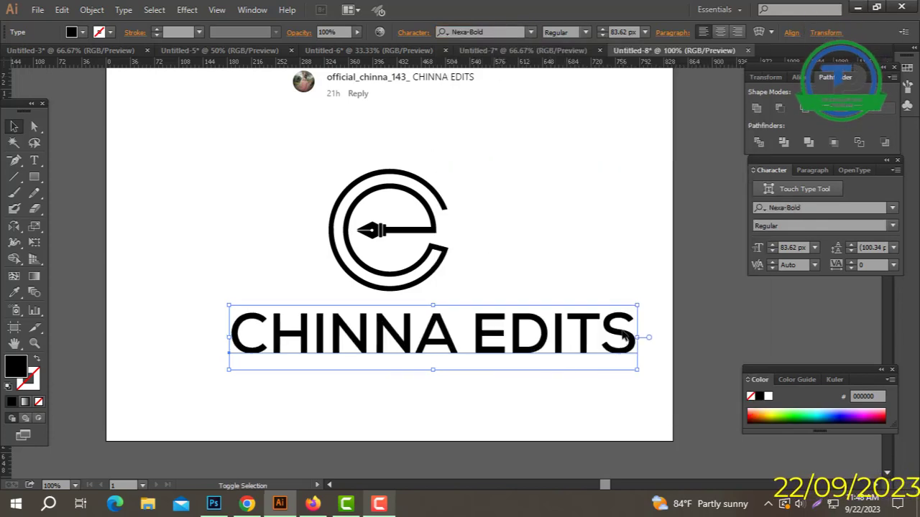
Scale the CHINNA EDITS text down to 34.8 px and place it directly under the emblem.
{"action": "left_click_drag", "start_coordinate": [640, 339], "coordinate": [367, 338]}
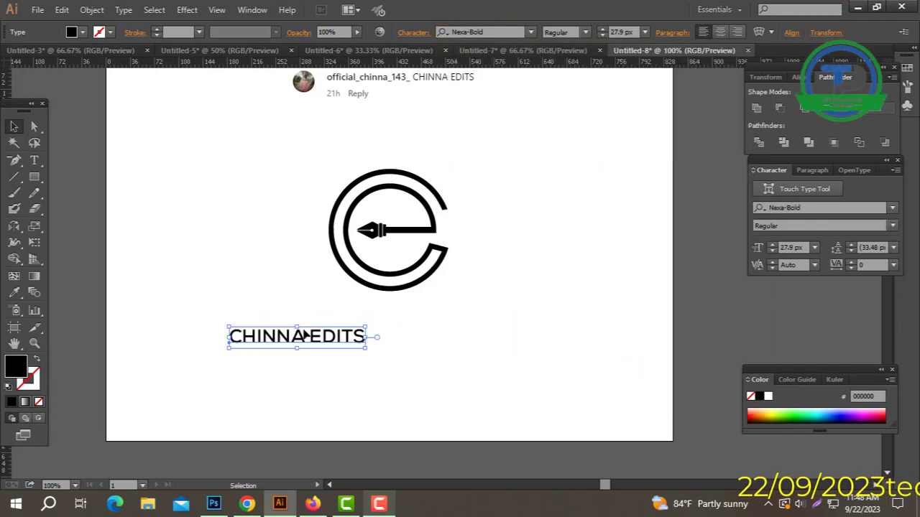
{"action": "left_click_drag", "start_coordinate": [406, 309], "coordinate": [407, 309]}
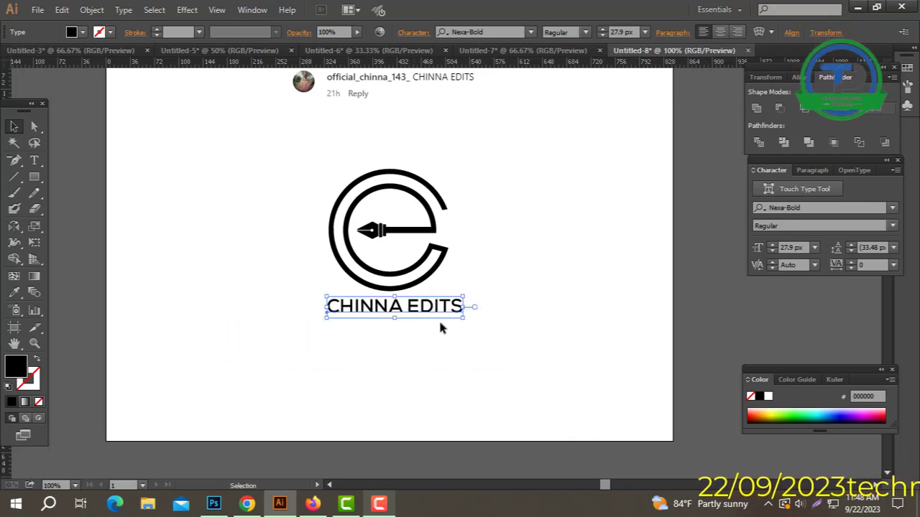
{"action": "left_click_drag", "start_coordinate": [465, 321], "coordinate": [480, 320]}
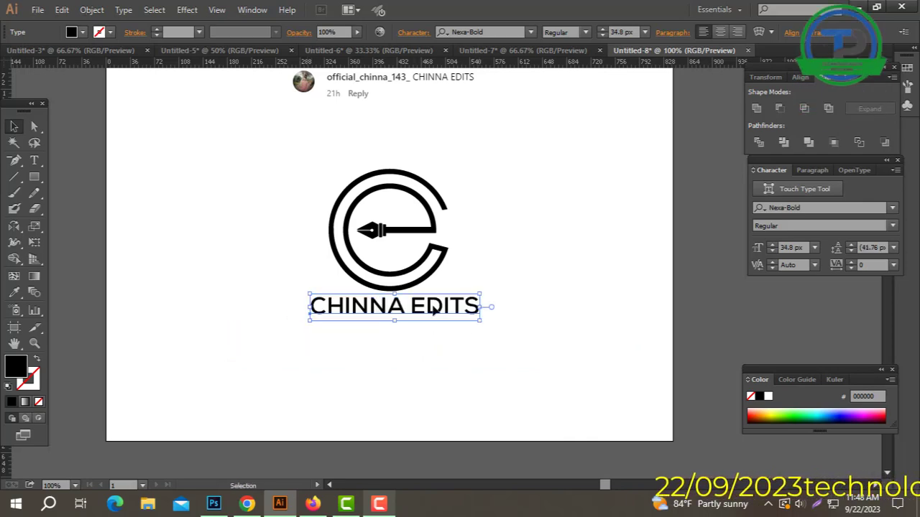
Convert the CHINNA EDITS text to outlines and align it horizontally centred with the emblem.
{"action": "right_click", "coordinate": [432, 306]}
{"action": "left_click", "coordinate": [468, 398]}
{"action": "left_click_drag", "start_coordinate": [501, 364], "coordinate": [364, 225]}
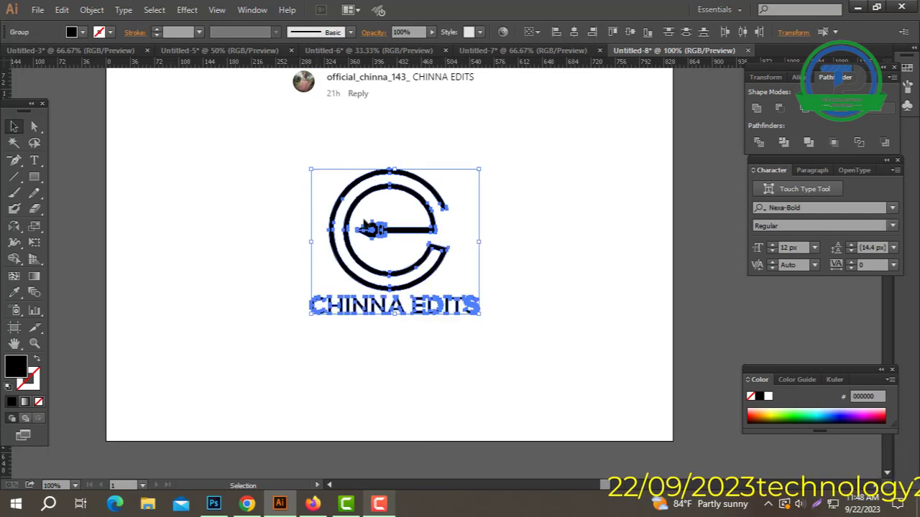
{"action": "left_click", "coordinate": [574, 33]}
{"action": "left_click", "coordinate": [543, 311]}
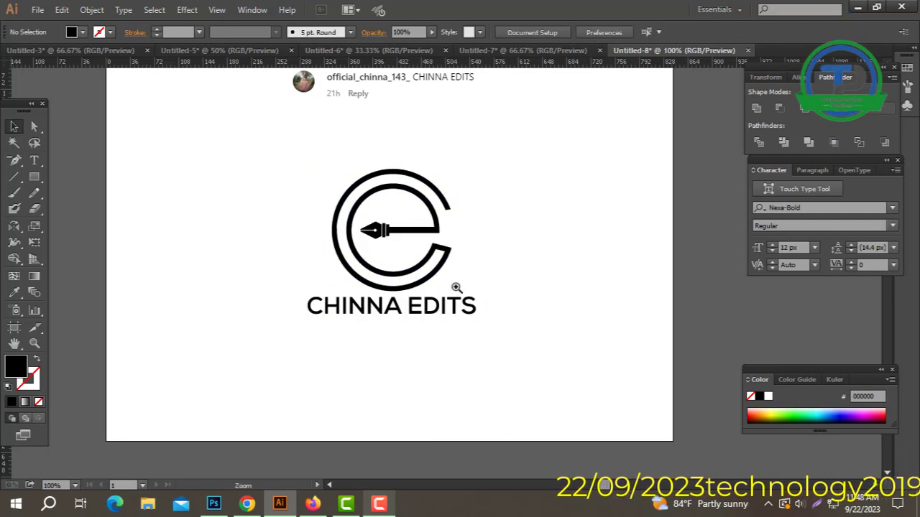
Shift the CHINNA EDITS lettering down slightly to widen the gap below the emblem.
{"action": "left_click", "coordinate": [455, 288], "text": "ctrl"}
{"action": "left_click", "coordinate": [455, 288], "text": "ctrl"}
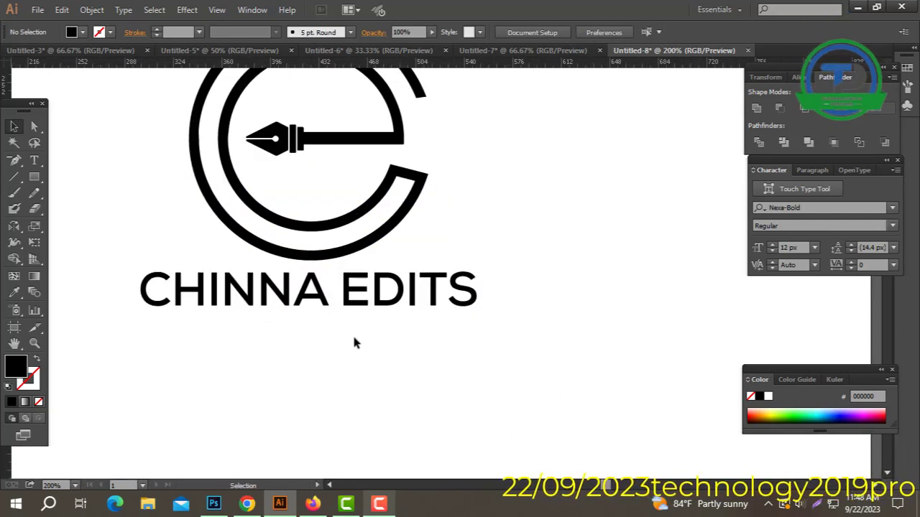
{"action": "left_click_drag", "start_coordinate": [236, 294], "coordinate": [229, 290]}
{"action": "left_click", "coordinate": [354, 354]}
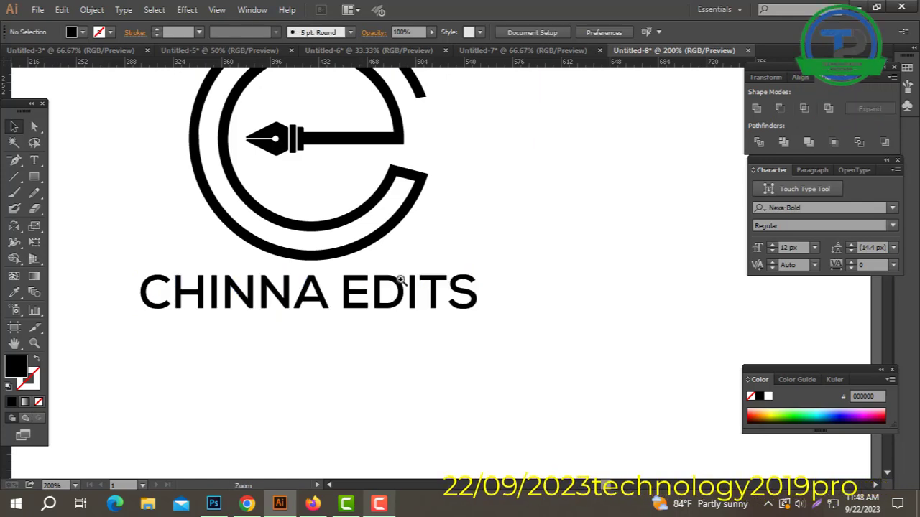
Draw a rectangle about 7.25 x 41.25 pt over the stem of the E in EDITS and ungroup the lettering.
{"action": "left_click", "coordinate": [403, 279], "text": "ctrl"}
{"action": "left_click", "coordinate": [402, 279], "text": "ctrl"}
{"action": "key", "text": "m"}
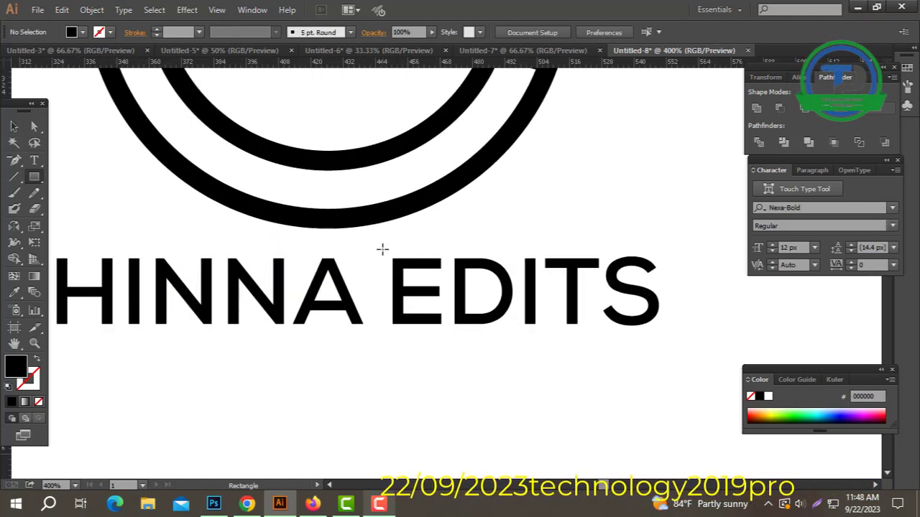
{"action": "left_click_drag", "start_coordinate": [384, 250], "coordinate": [405, 359]}
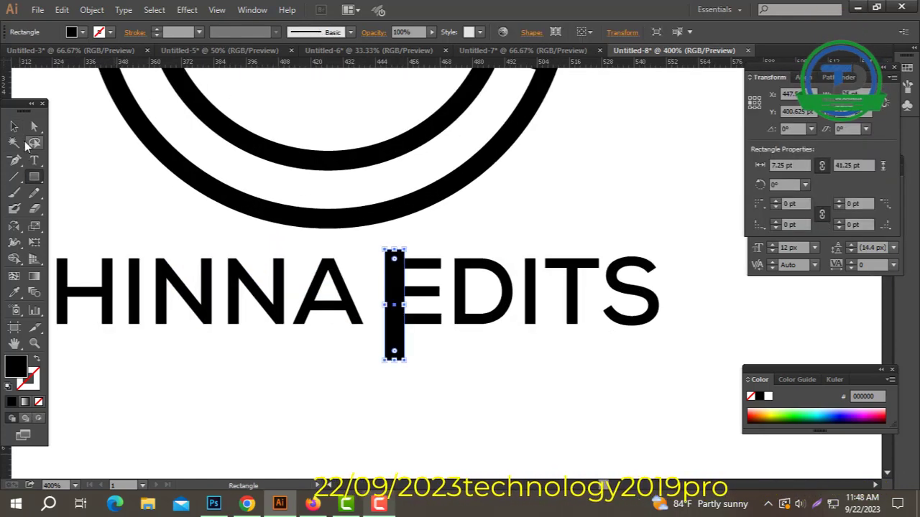
{"action": "left_click", "coordinate": [431, 262], "text": "shift"}
{"action": "left_click", "coordinate": [445, 355]}
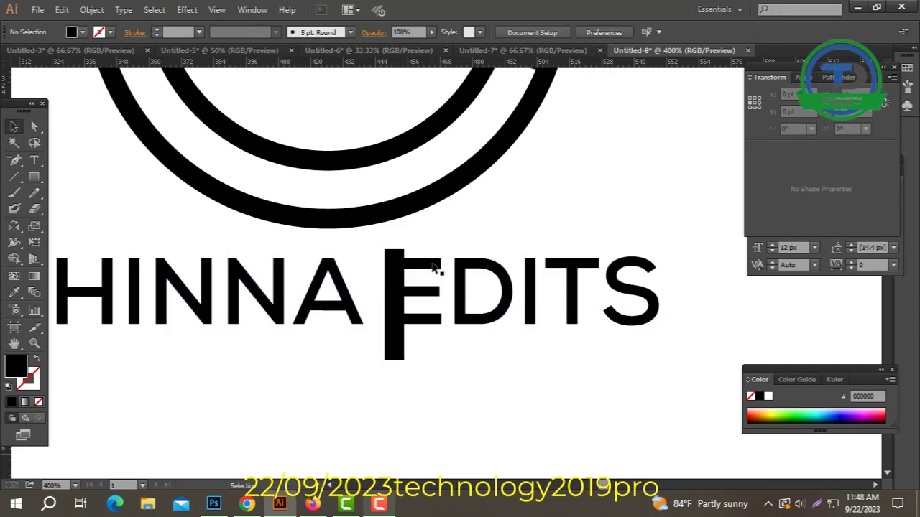
{"action": "right_click", "coordinate": [432, 262]}
{"action": "left_click", "coordinate": [489, 346]}
Subtract the rectangle from the E with Minus Front and stretch the remaining three bars leftwards.
{"action": "left_click_drag", "start_coordinate": [434, 368], "coordinate": [390, 247]}
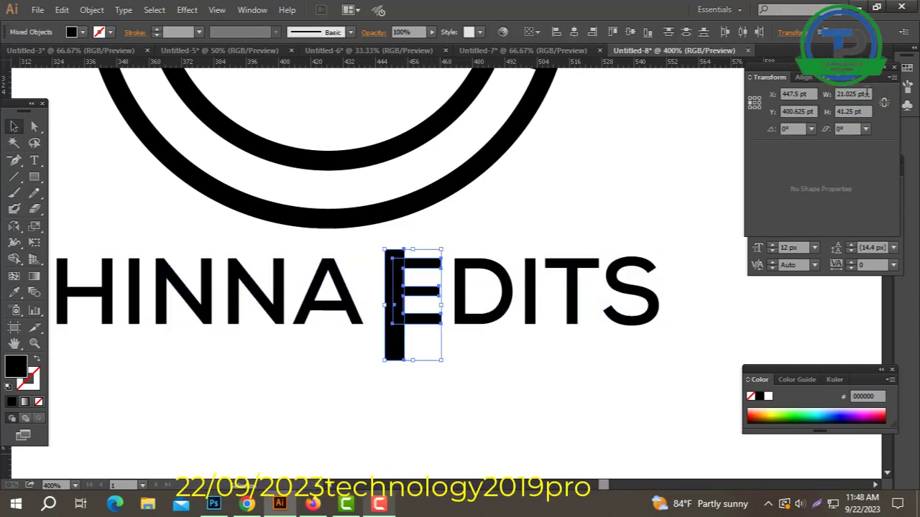
{"action": "left_click", "coordinate": [838, 77]}
{"action": "left_click", "coordinate": [780, 107]}
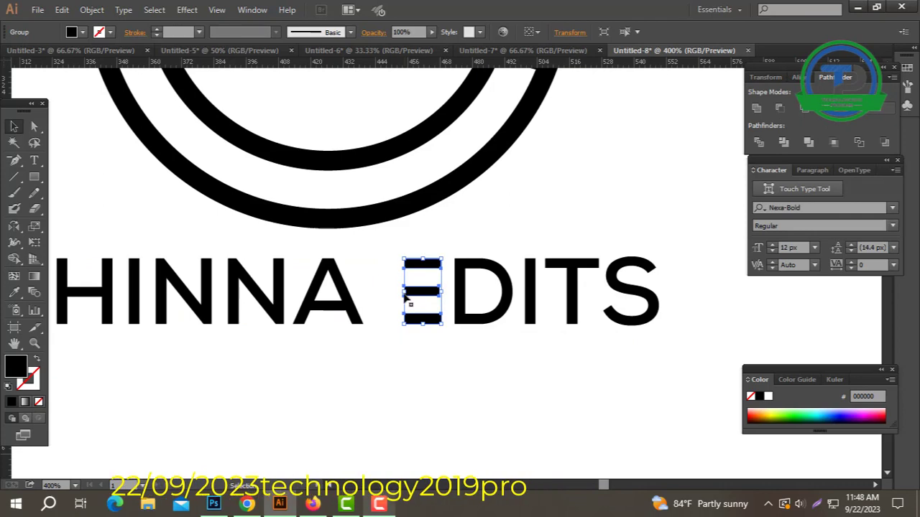
{"action": "left_click_drag", "start_coordinate": [405, 292], "coordinate": [389, 300]}
{"action": "left_click", "coordinate": [468, 334]}
Group the CHINNA EDITS letters and centre them horizontally with the emblem.
{"action": "left_click", "coordinate": [475, 310], "text": "ctrl+alt"}
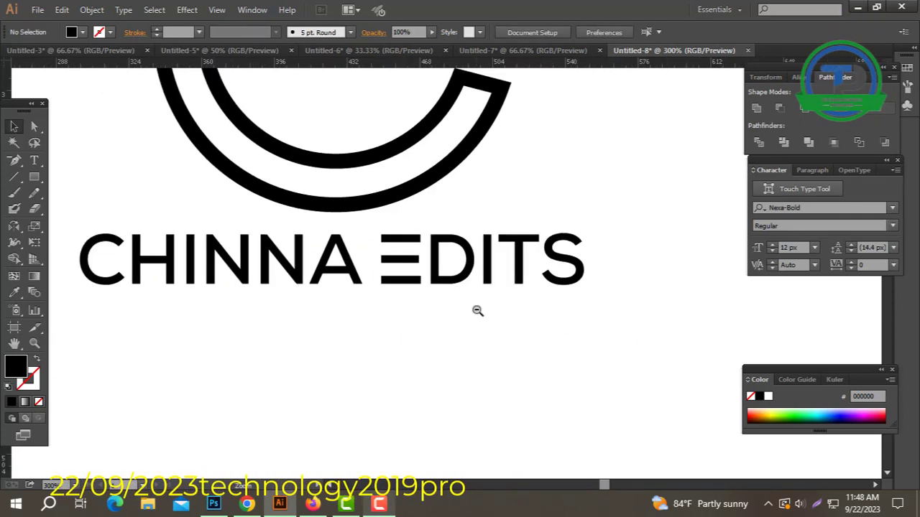
{"action": "left_click", "coordinate": [475, 310], "text": "ctrl+alt"}
{"action": "left_click", "coordinate": [475, 310], "text": "ctrl+alt"}
{"action": "scroll", "coordinate": [525, 312], "scroll_direction": "up", "scroll_amount": 3}
{"action": "left_click_drag", "start_coordinate": [535, 341], "coordinate": [223, 283]}
{"action": "key", "text": "ctrl+g"}
{"action": "left_click", "coordinate": [483, 372]}
{"action": "left_click_drag", "start_coordinate": [510, 367], "coordinate": [178, 159]}
{"action": "left_click", "coordinate": [797, 77]}
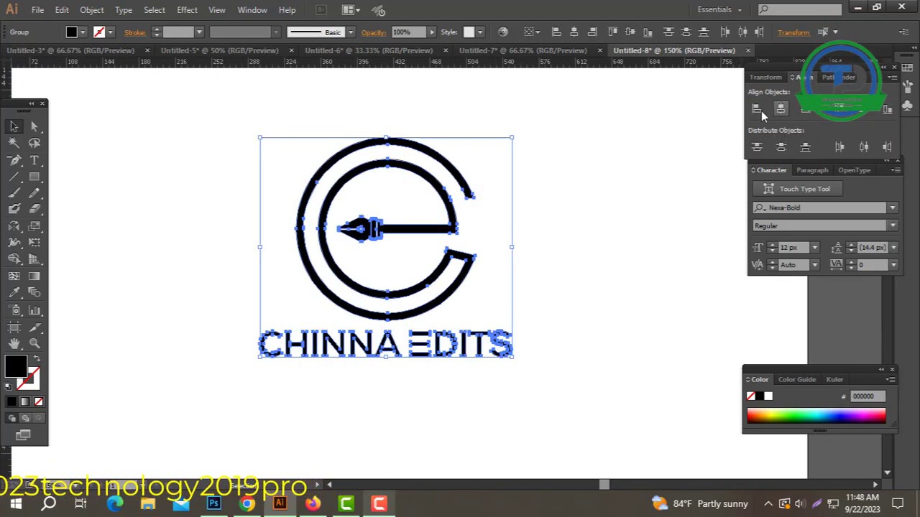
{"action": "left_click", "coordinate": [613, 188]}
Cut the whole logo, paste it back in the middle of the artboard and enlarge it about its centre.
{"action": "key", "text": "ctrl+a"}
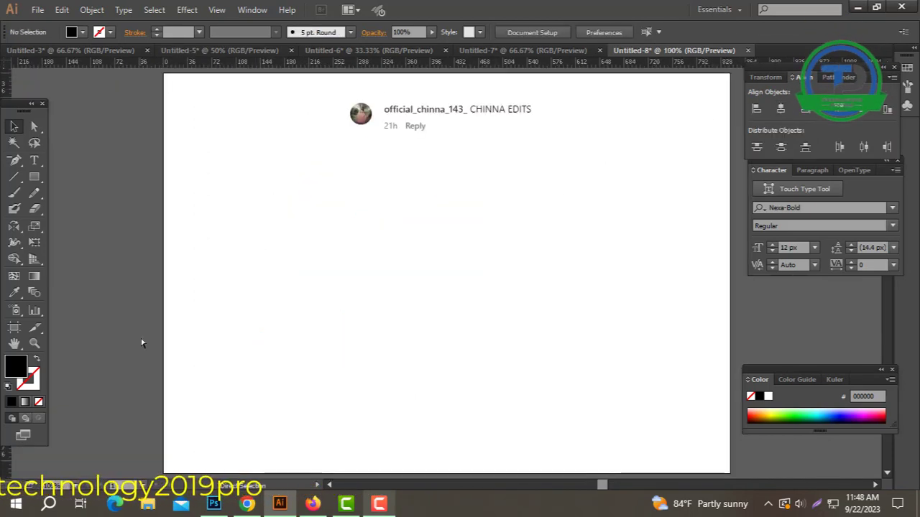
{"action": "key", "text": "ctrl+v"}
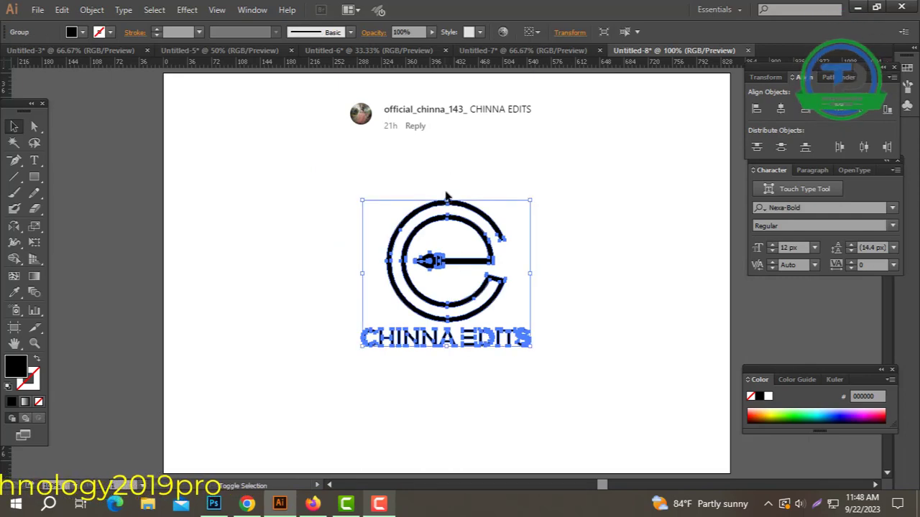
{"action": "left_click_drag", "start_coordinate": [450, 202], "coordinate": [447, 174]}
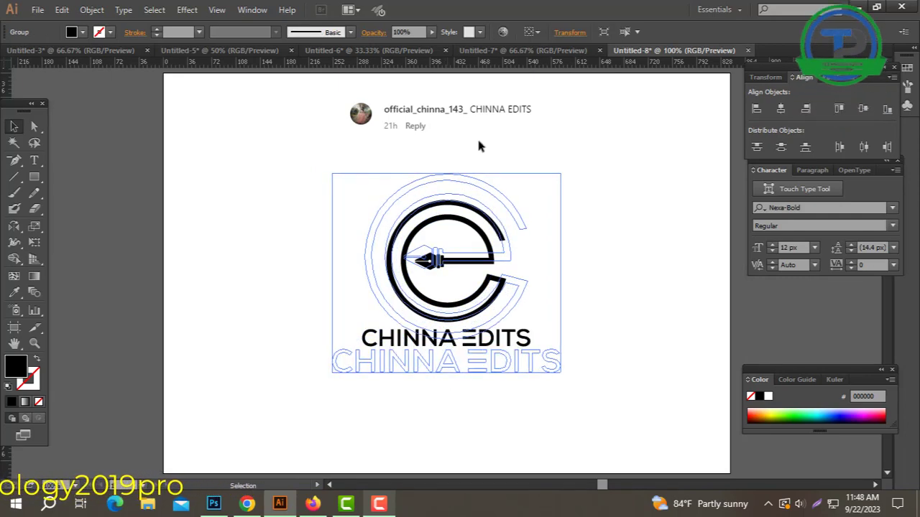
Delete the comment screenshot above the logo and enlarge the logo further about its centre.
{"action": "left_click", "coordinate": [471, 138]}
{"action": "key", "text": "Delete"}
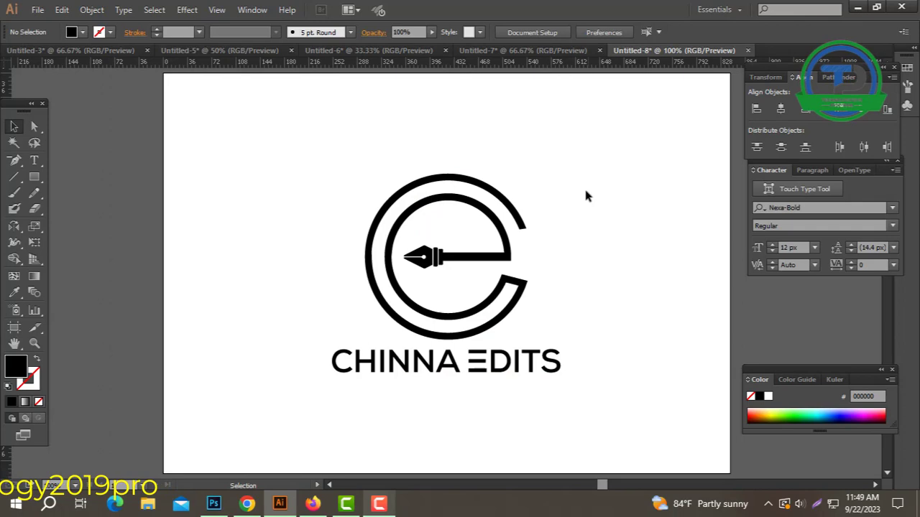
{"action": "left_click", "coordinate": [352, 356]}
{"action": "left_click_drag", "start_coordinate": [448, 174], "coordinate": [447, 154]}
{"action": "left_click", "coordinate": [486, 131]}
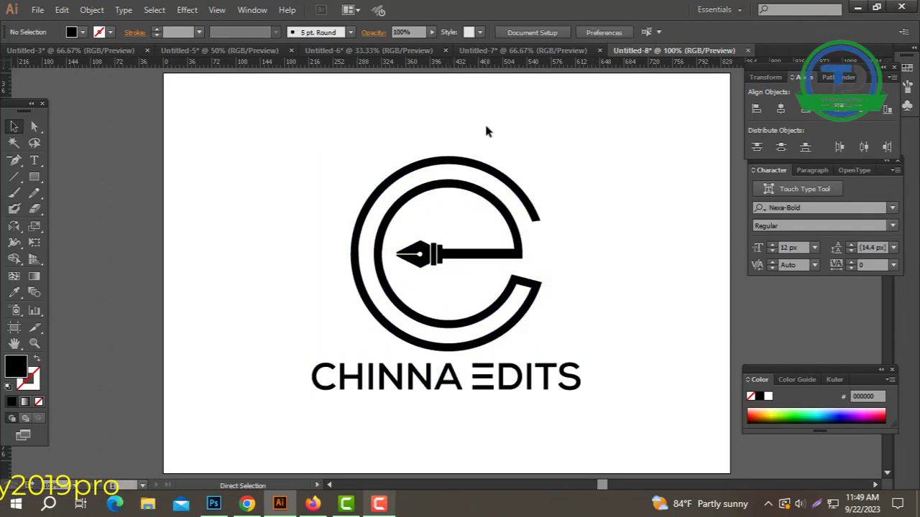